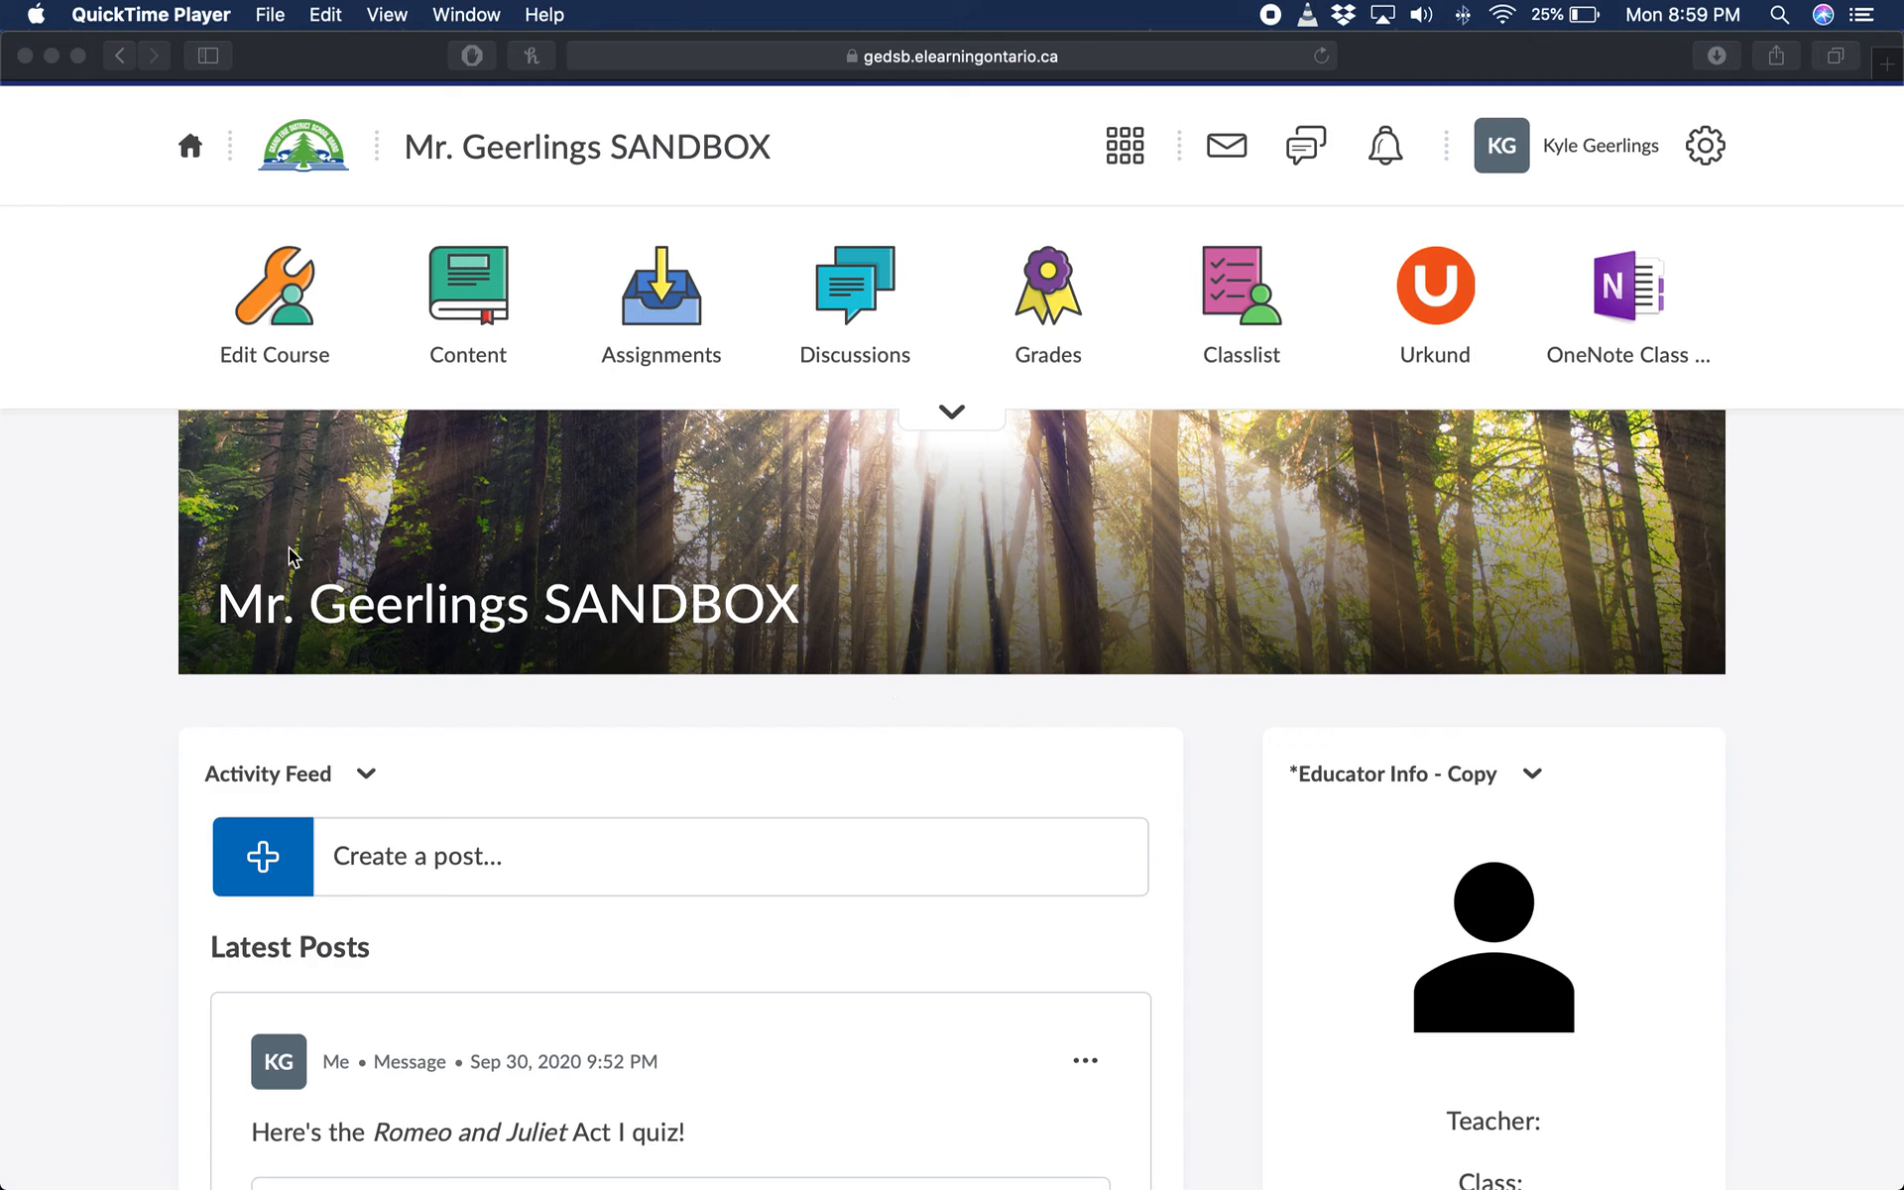
# Step: Open the course administration page and go to the management of the course's quizzes
pyautogui.click(231, 302)
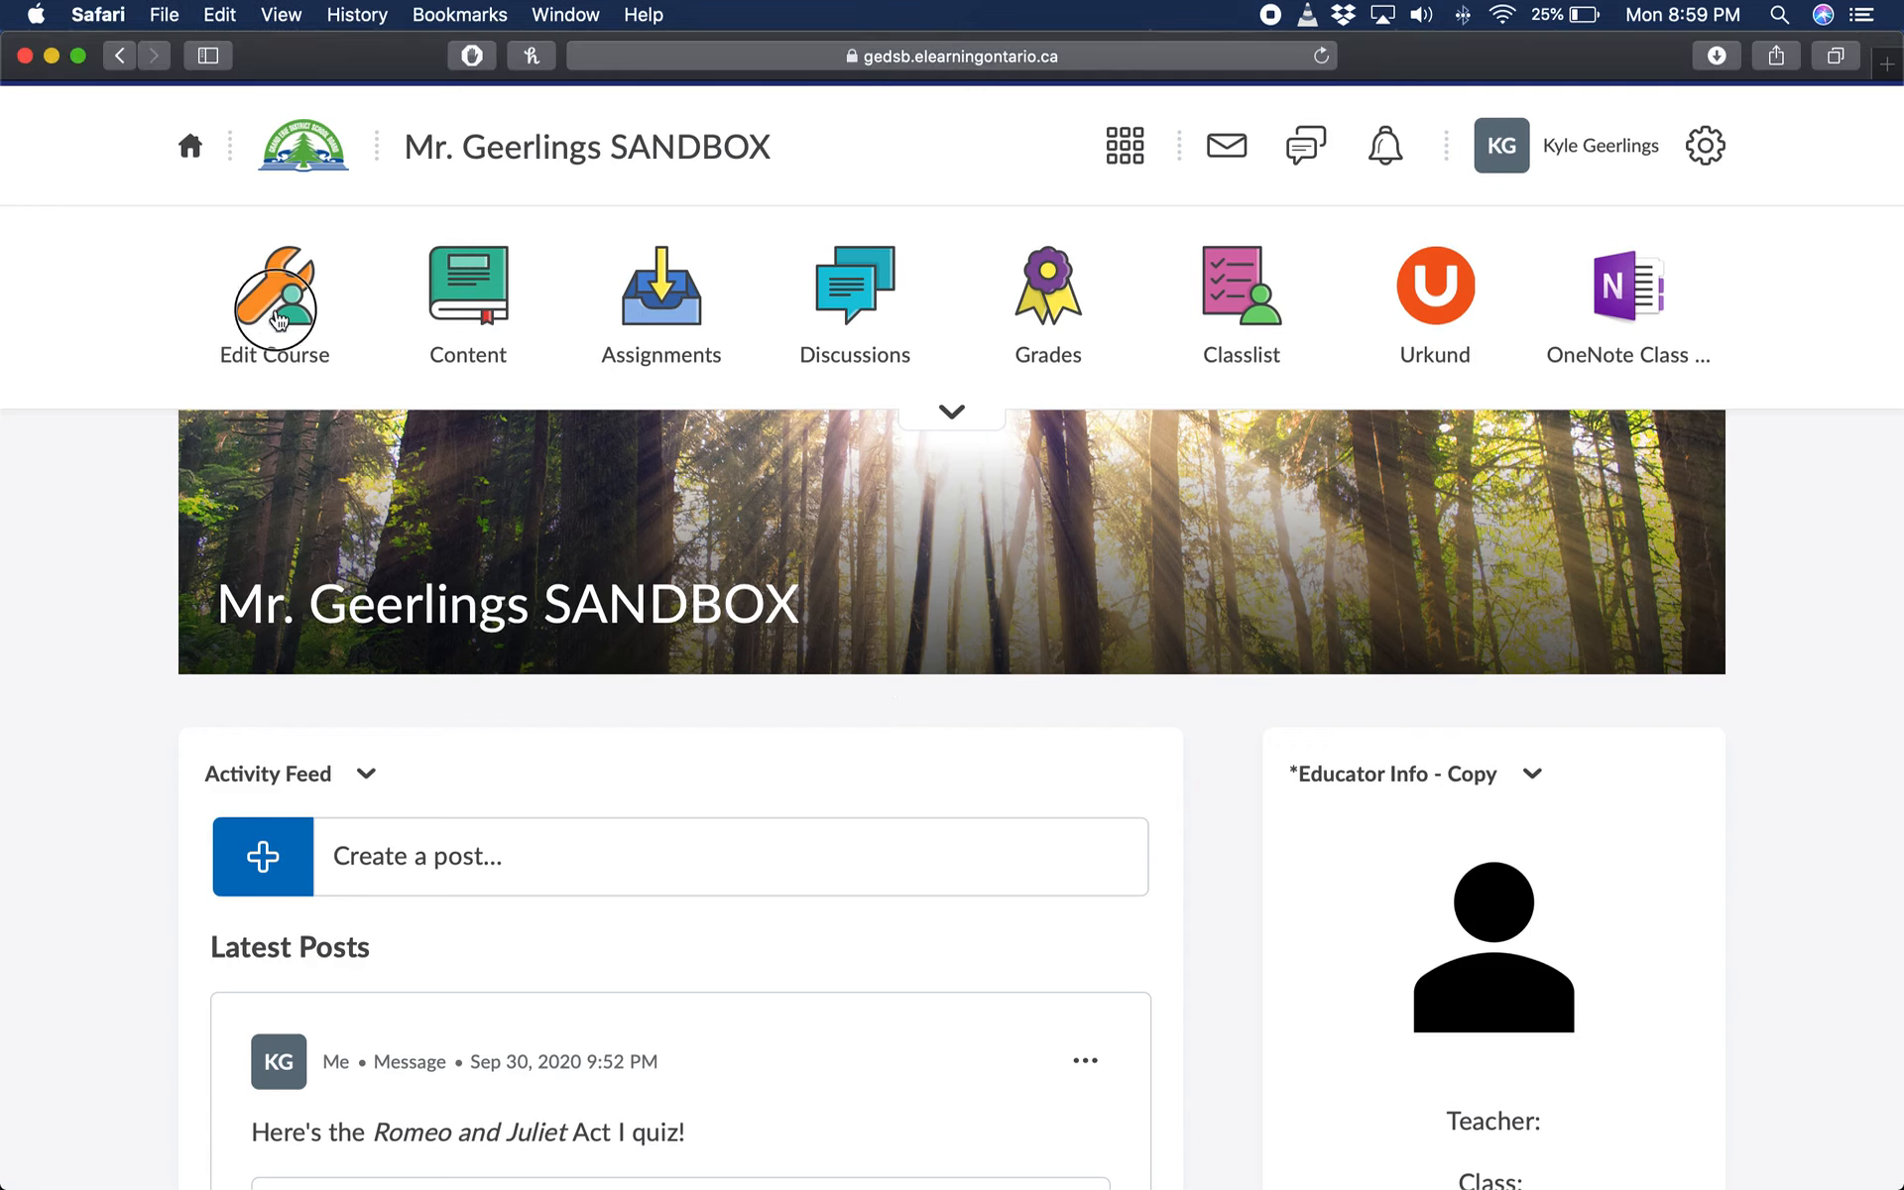
pyautogui.click(286, 298)
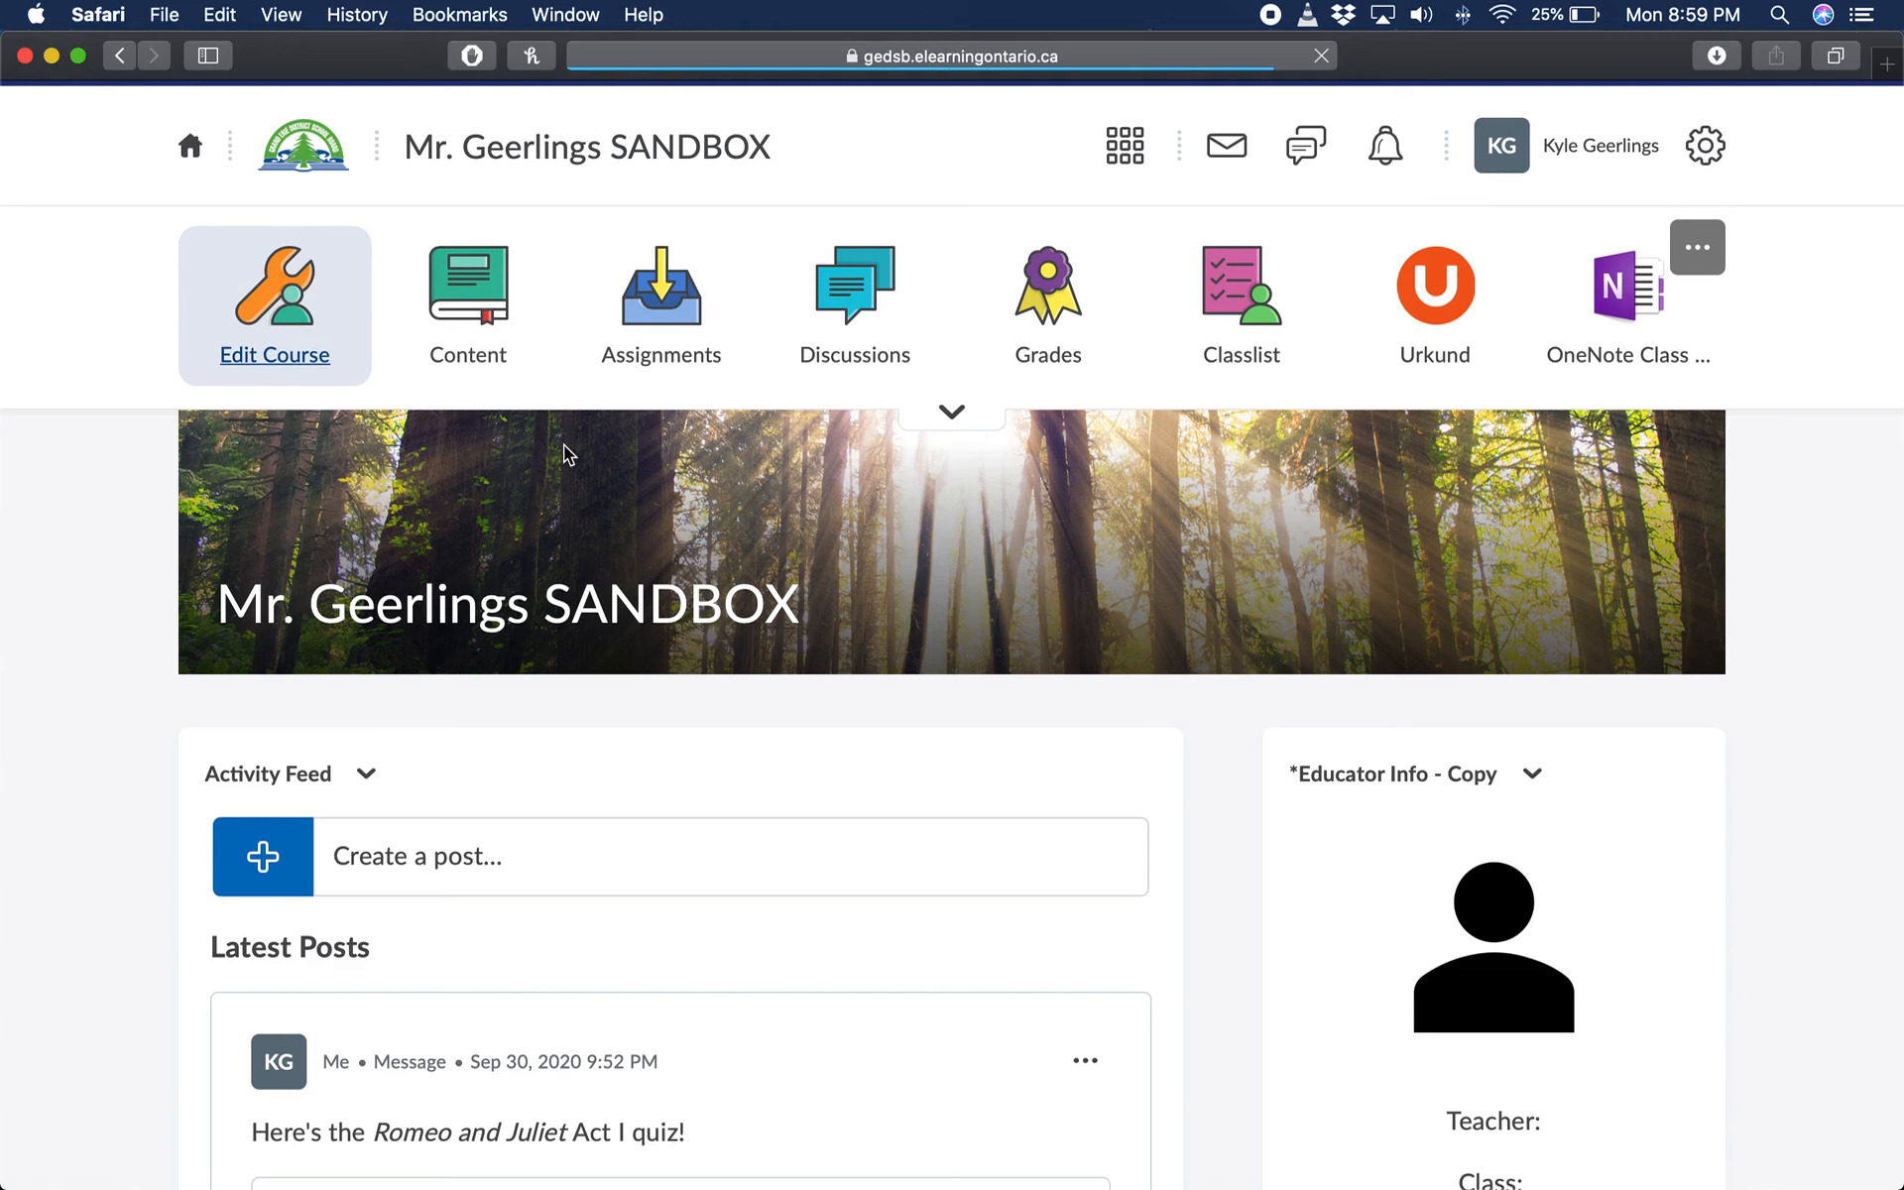
pyautogui.scroll(-3, 698, 587)
pyautogui.scroll(-5, 910, 872)
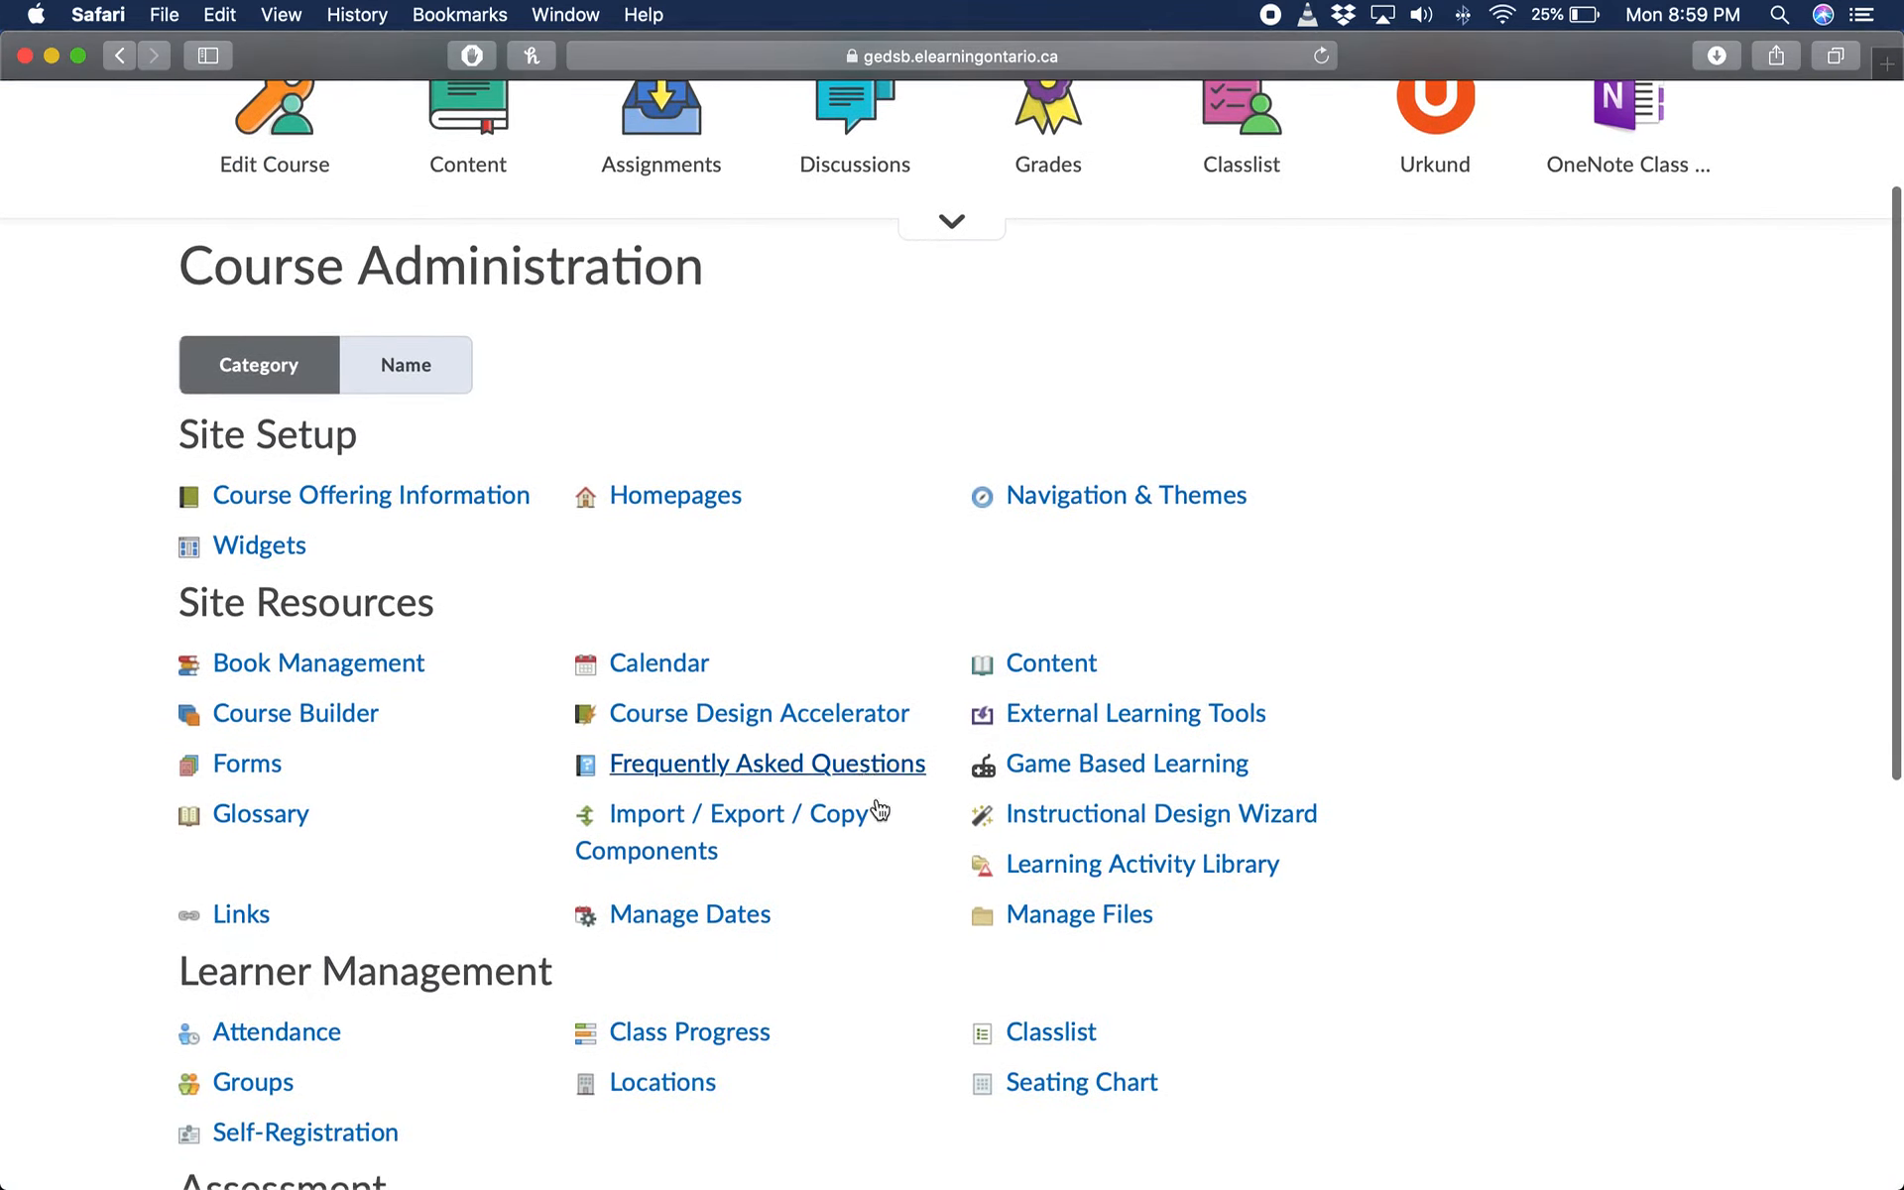
pyautogui.scroll(-7, 909, 872)
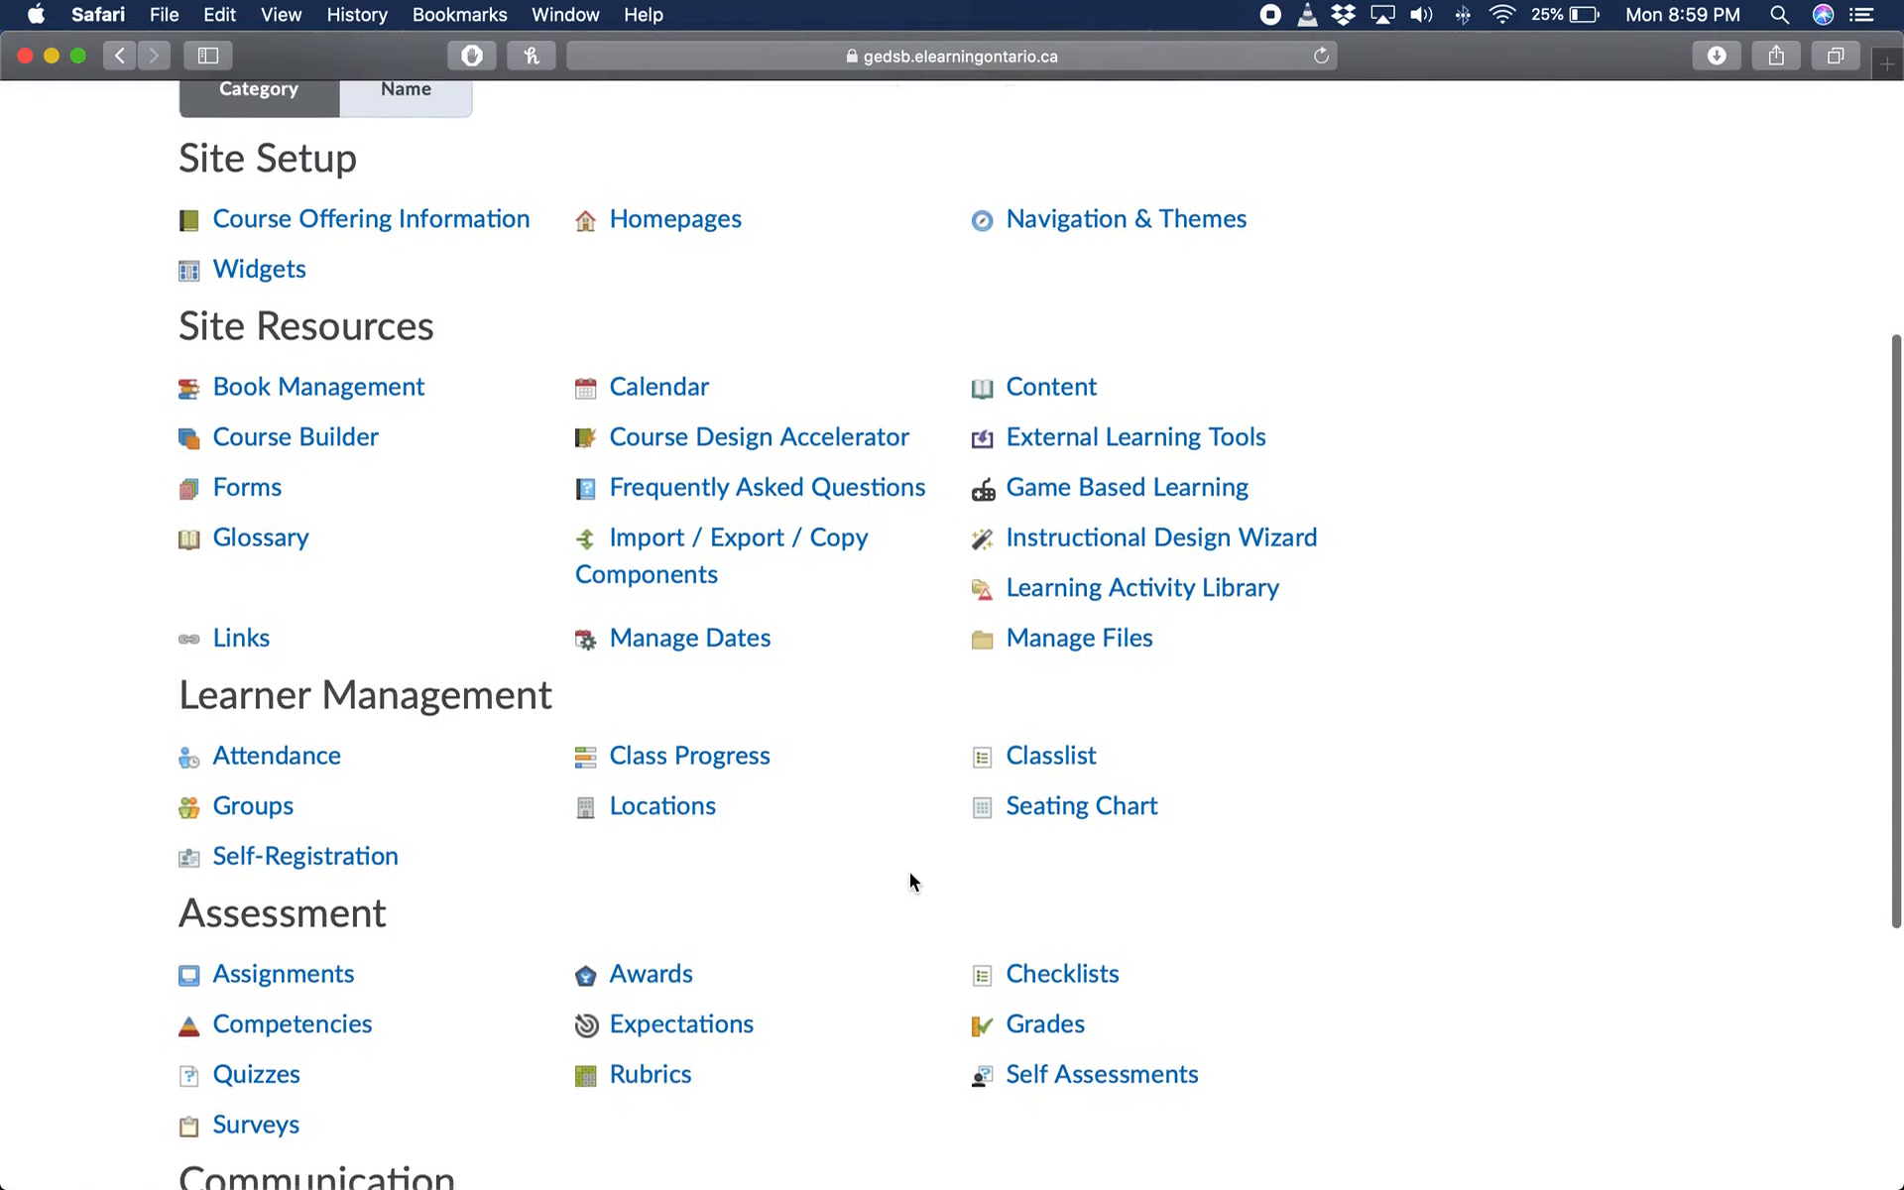
pyautogui.scroll(-3, 910, 873)
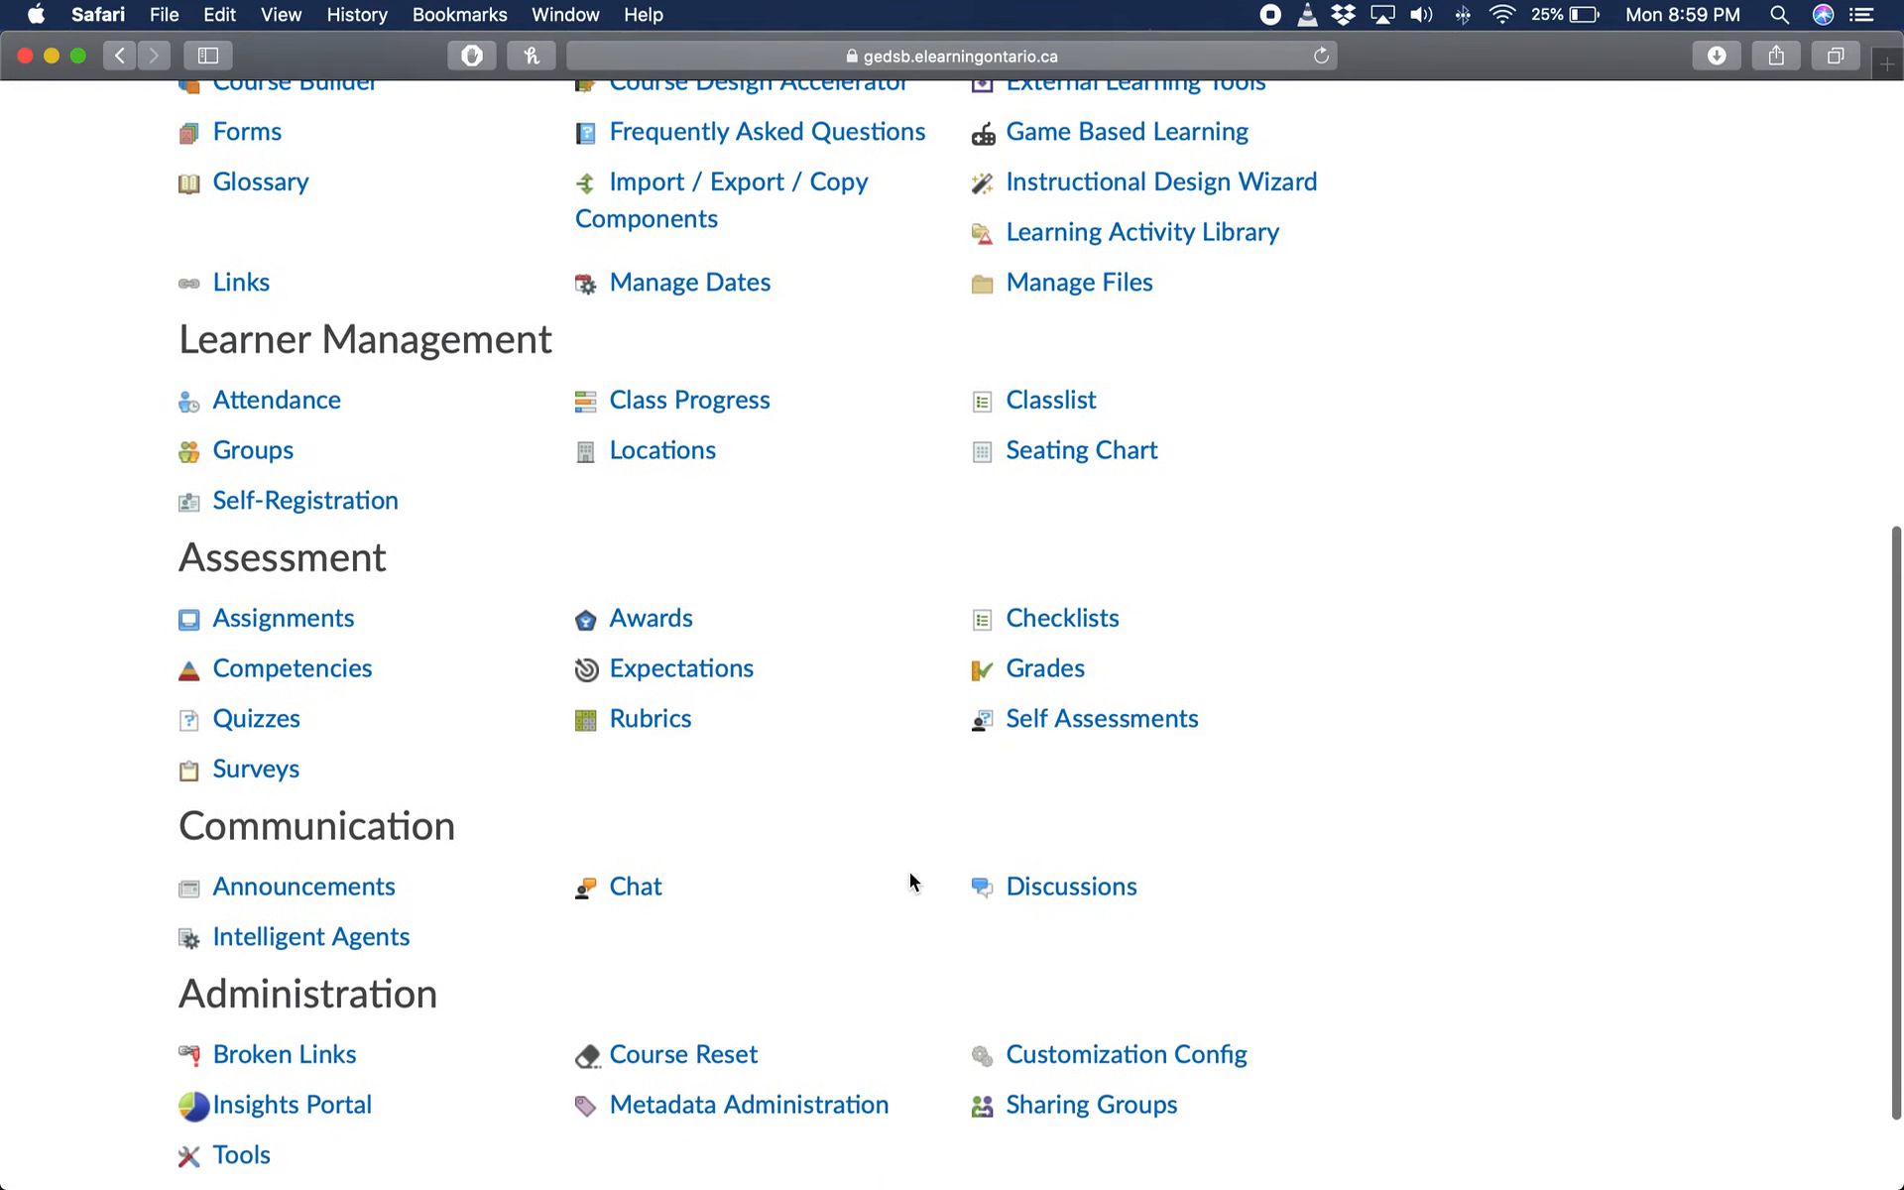
pyautogui.click(261, 721)
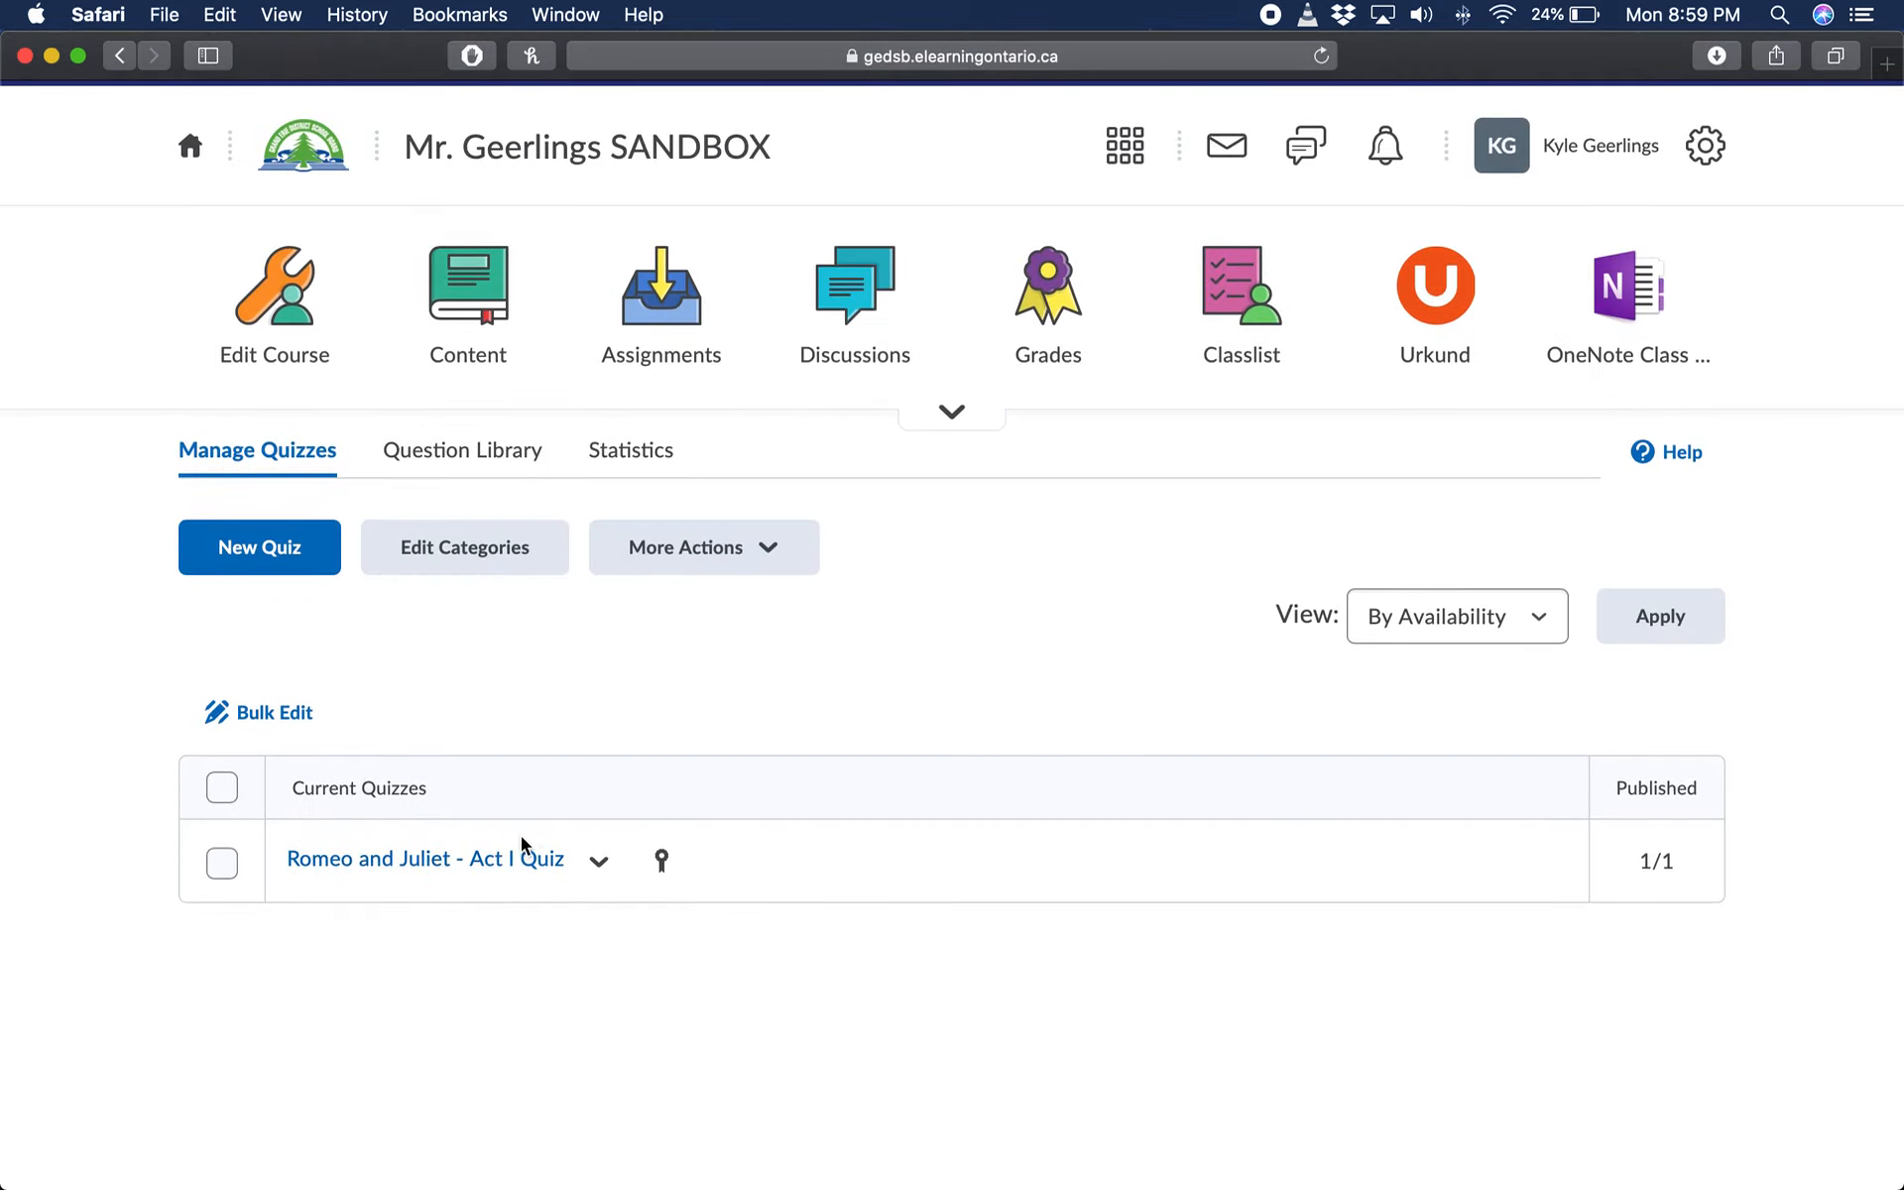
# Step: Open the Romeo and Juliet - Act I Quiz for editing and show its submission views
pyautogui.click(595, 864)
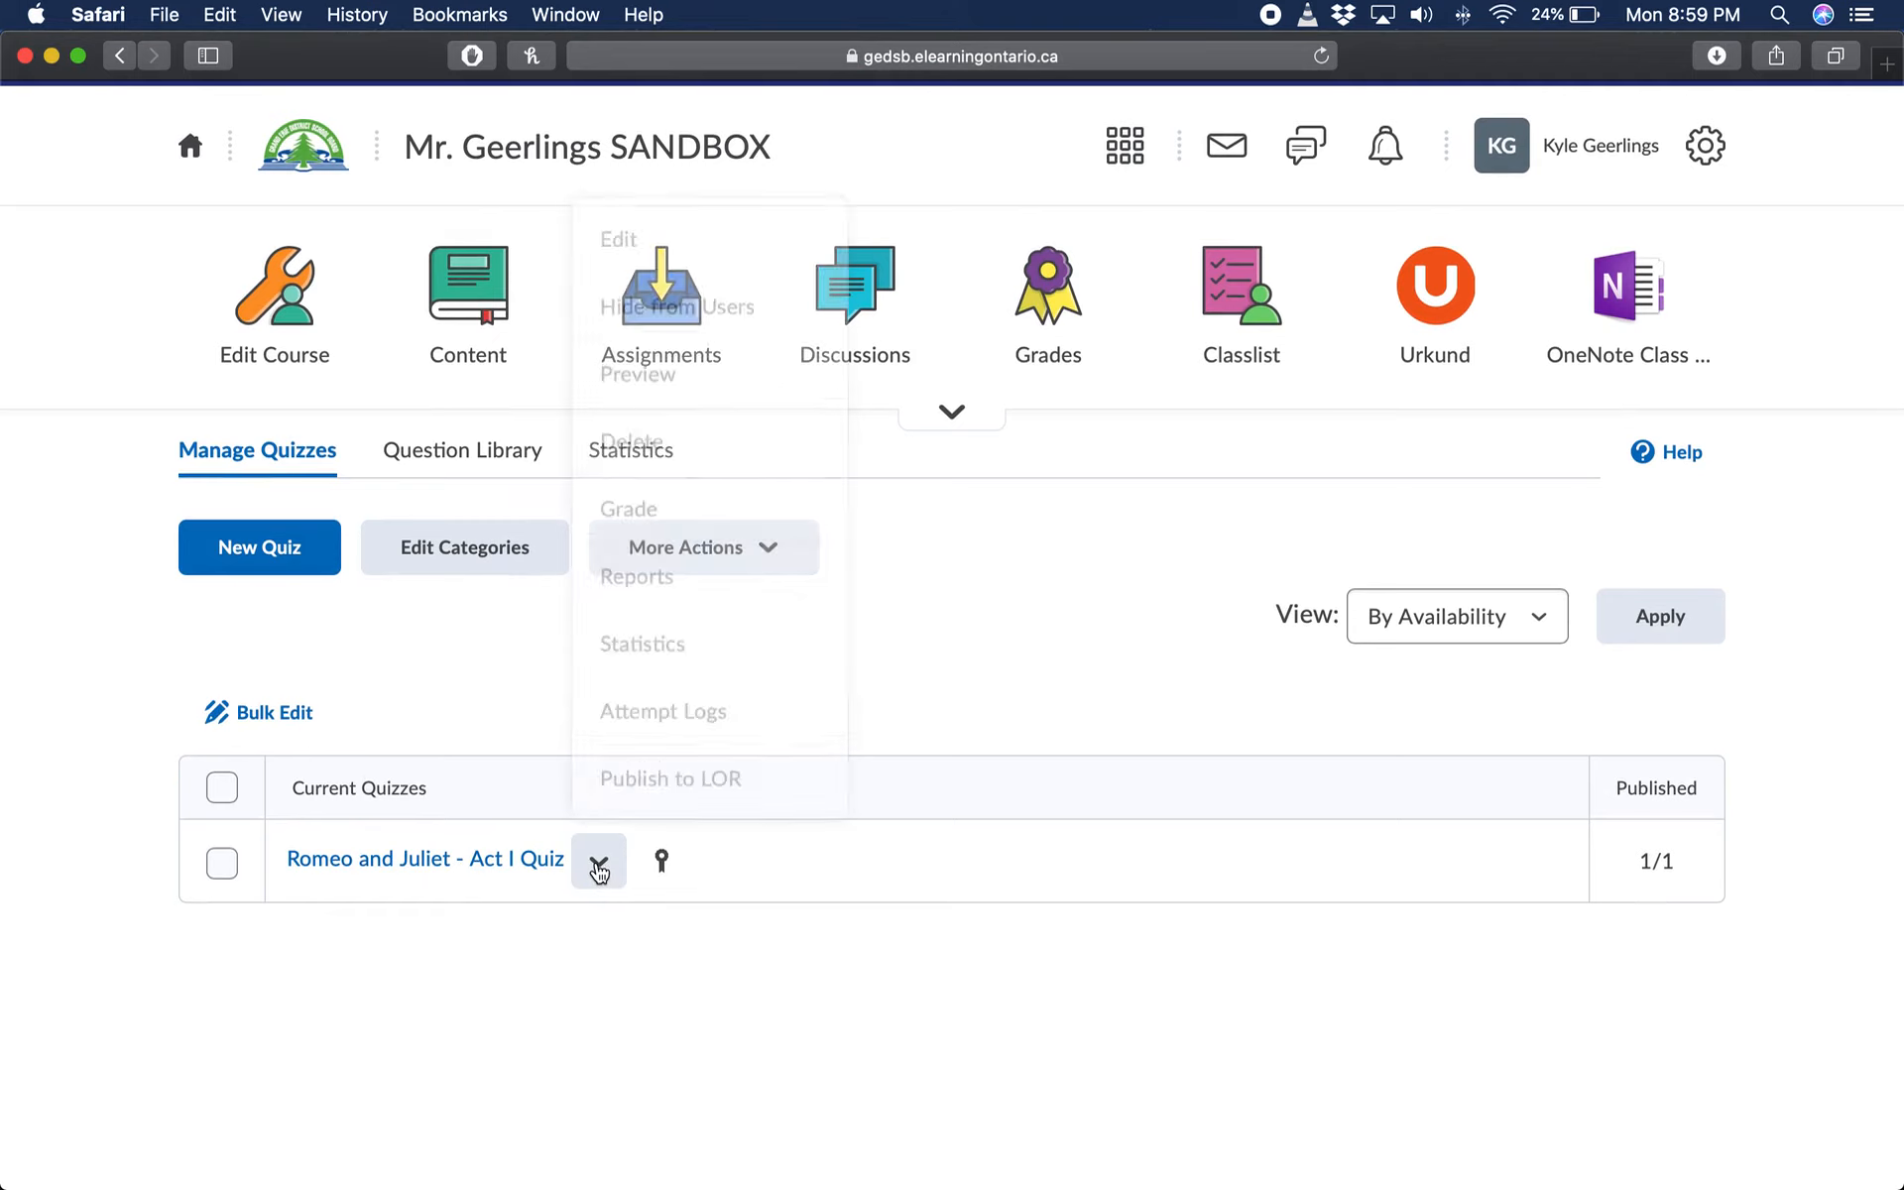
pyautogui.click(651, 233)
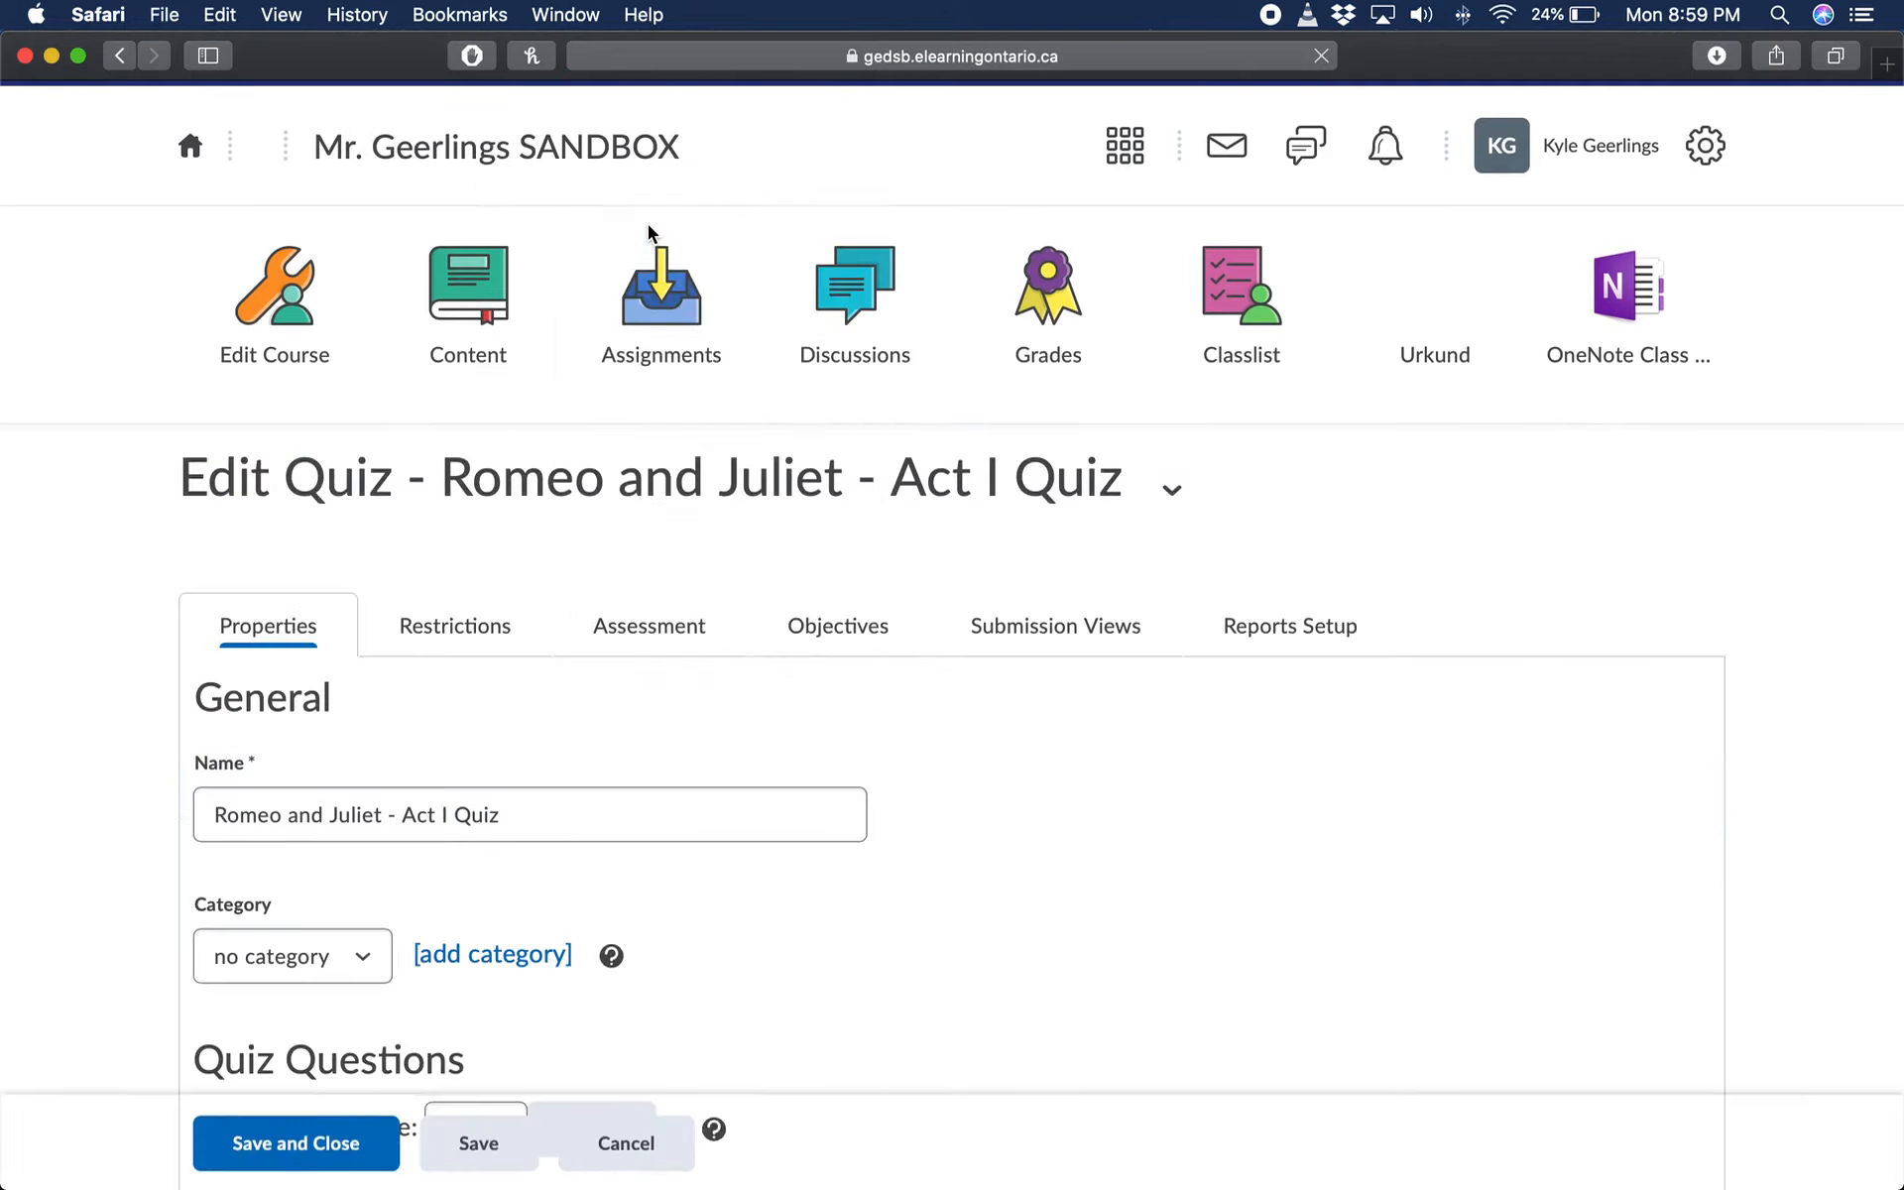
pyautogui.scroll(-1, 857, 543)
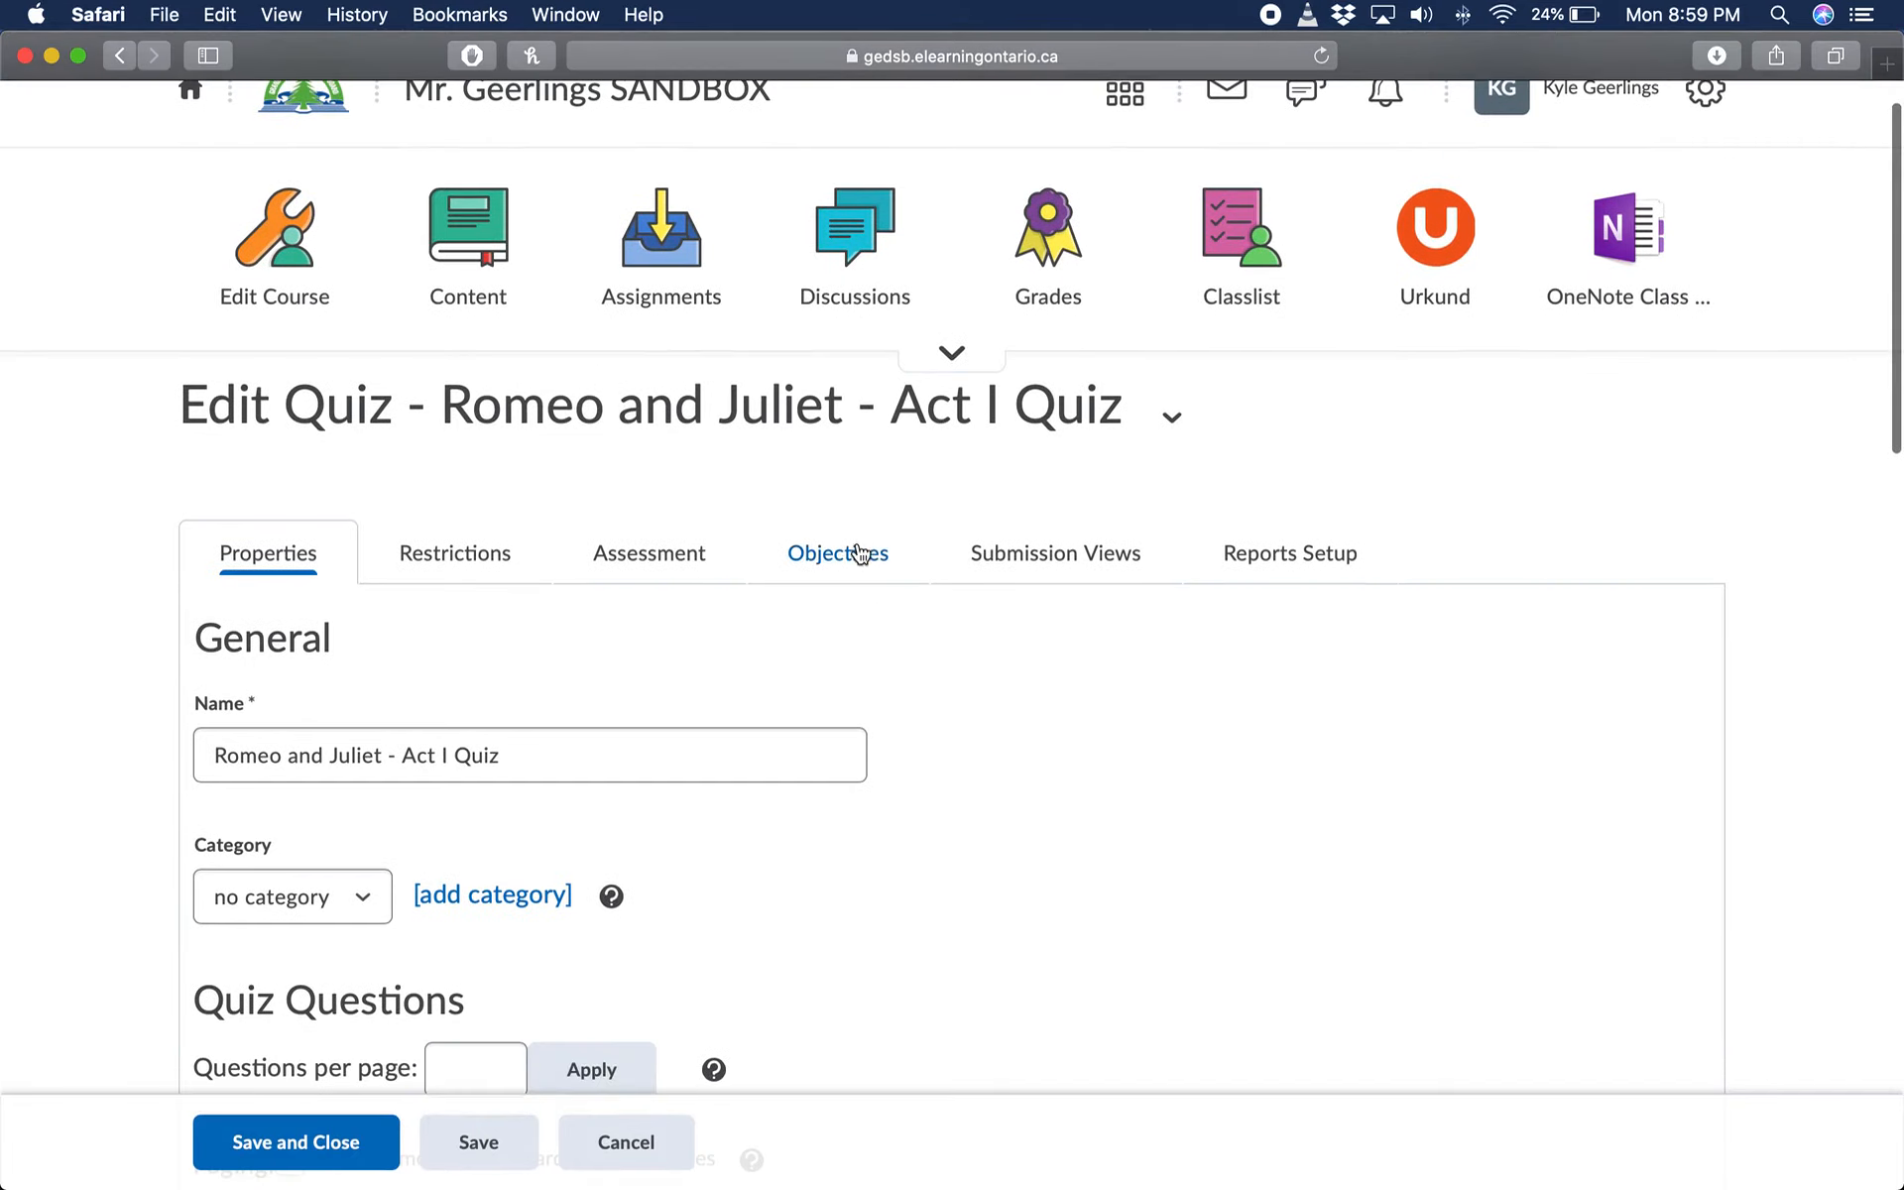
pyautogui.click(1084, 565)
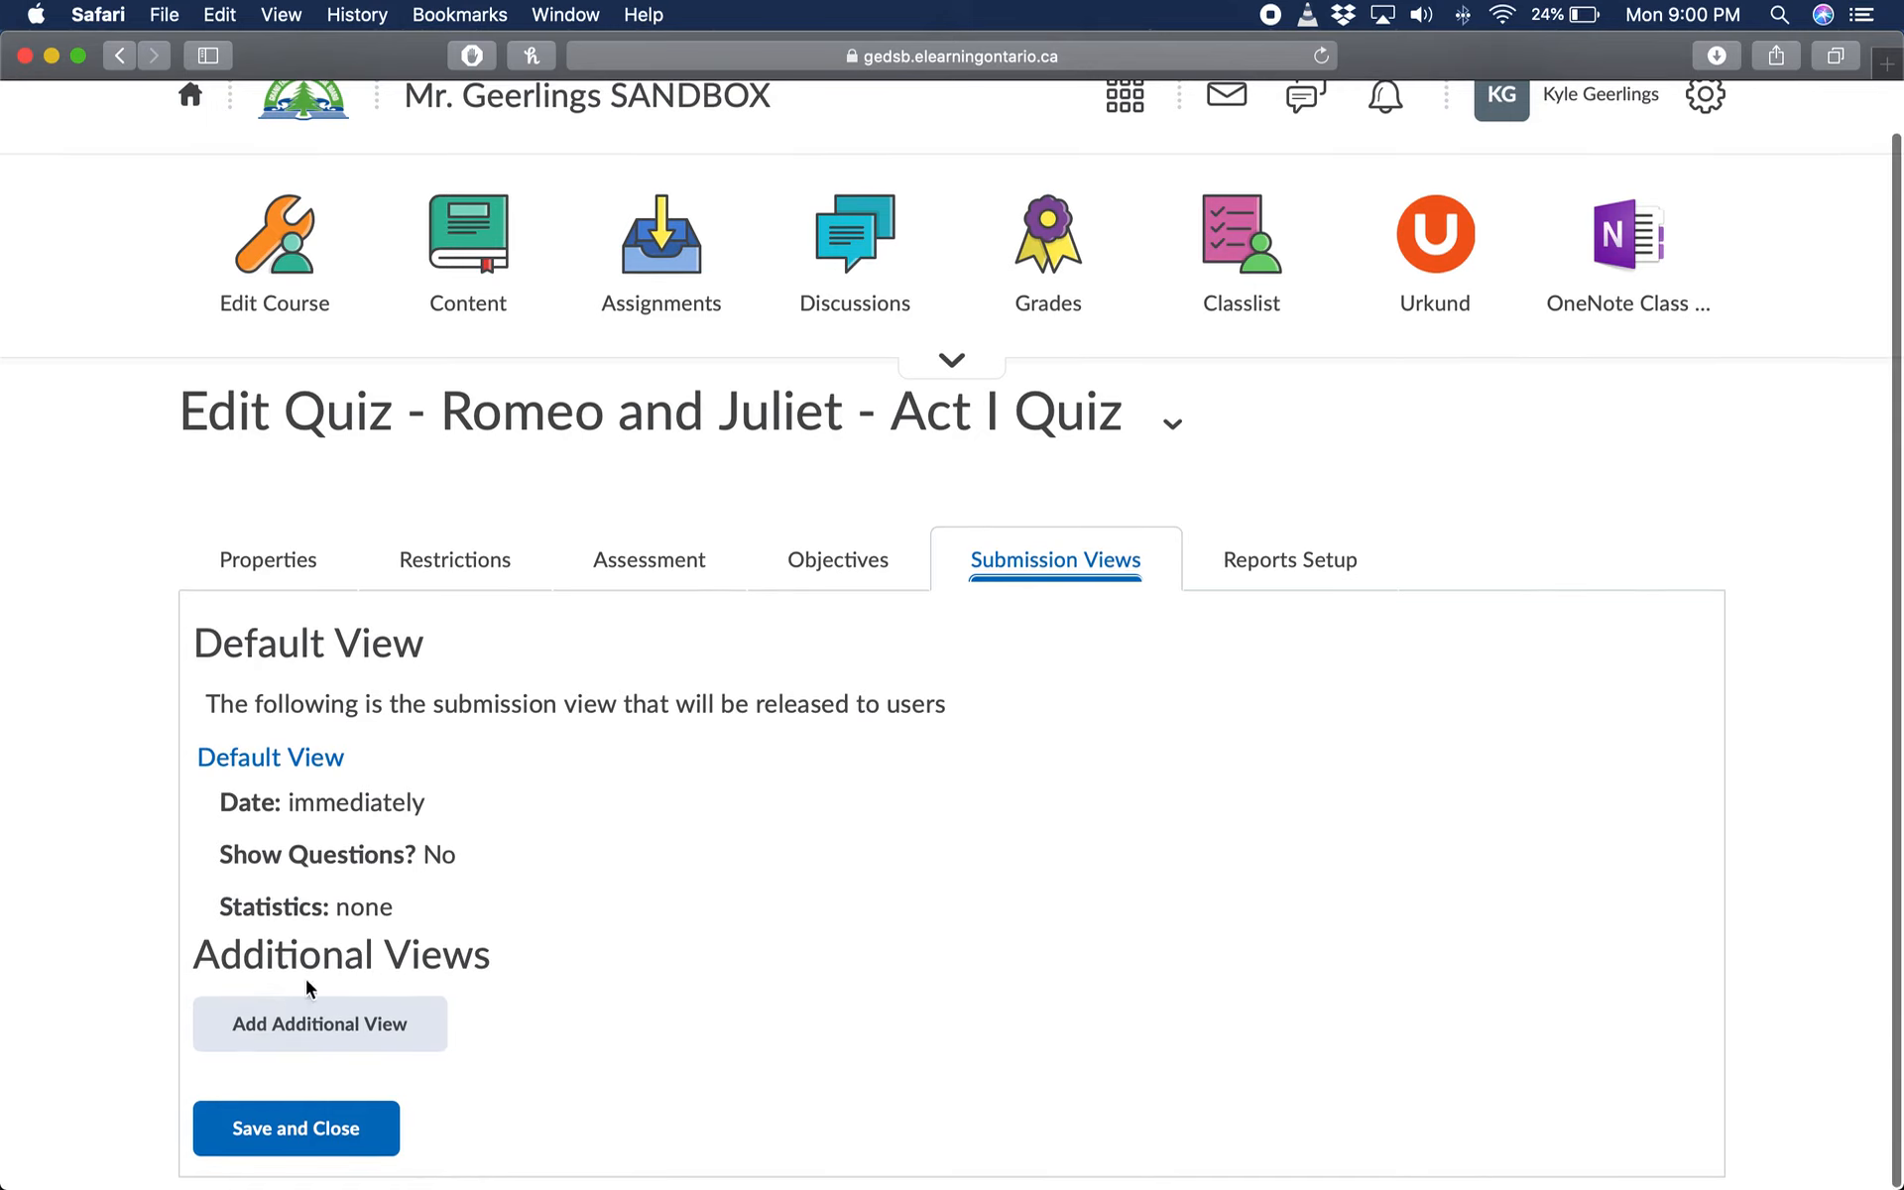
# Step: Add an additional submission view to the quiz and name it Custom View
pyautogui.click(306, 1025)
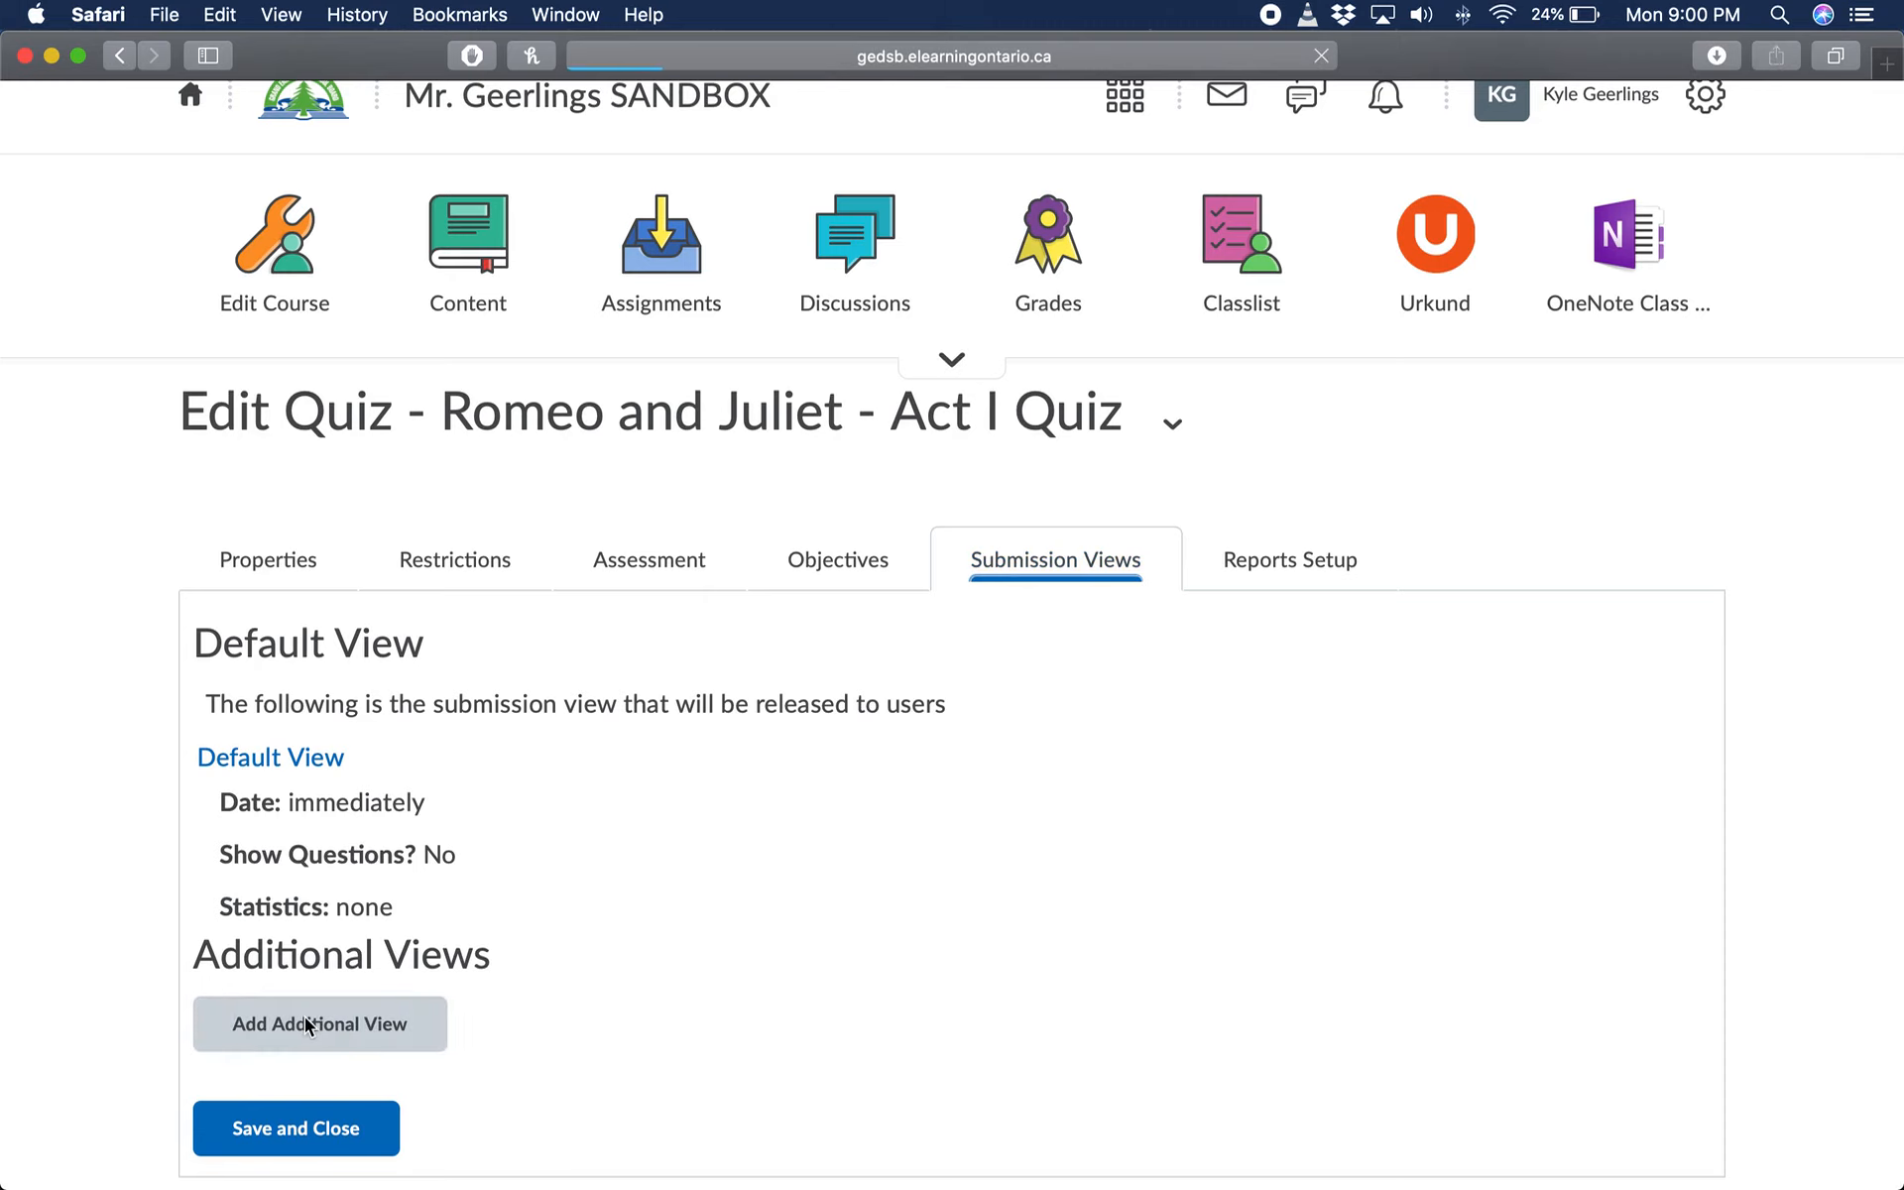
pyautogui.scroll(-3, 655, 576)
pyautogui.click(546, 535)
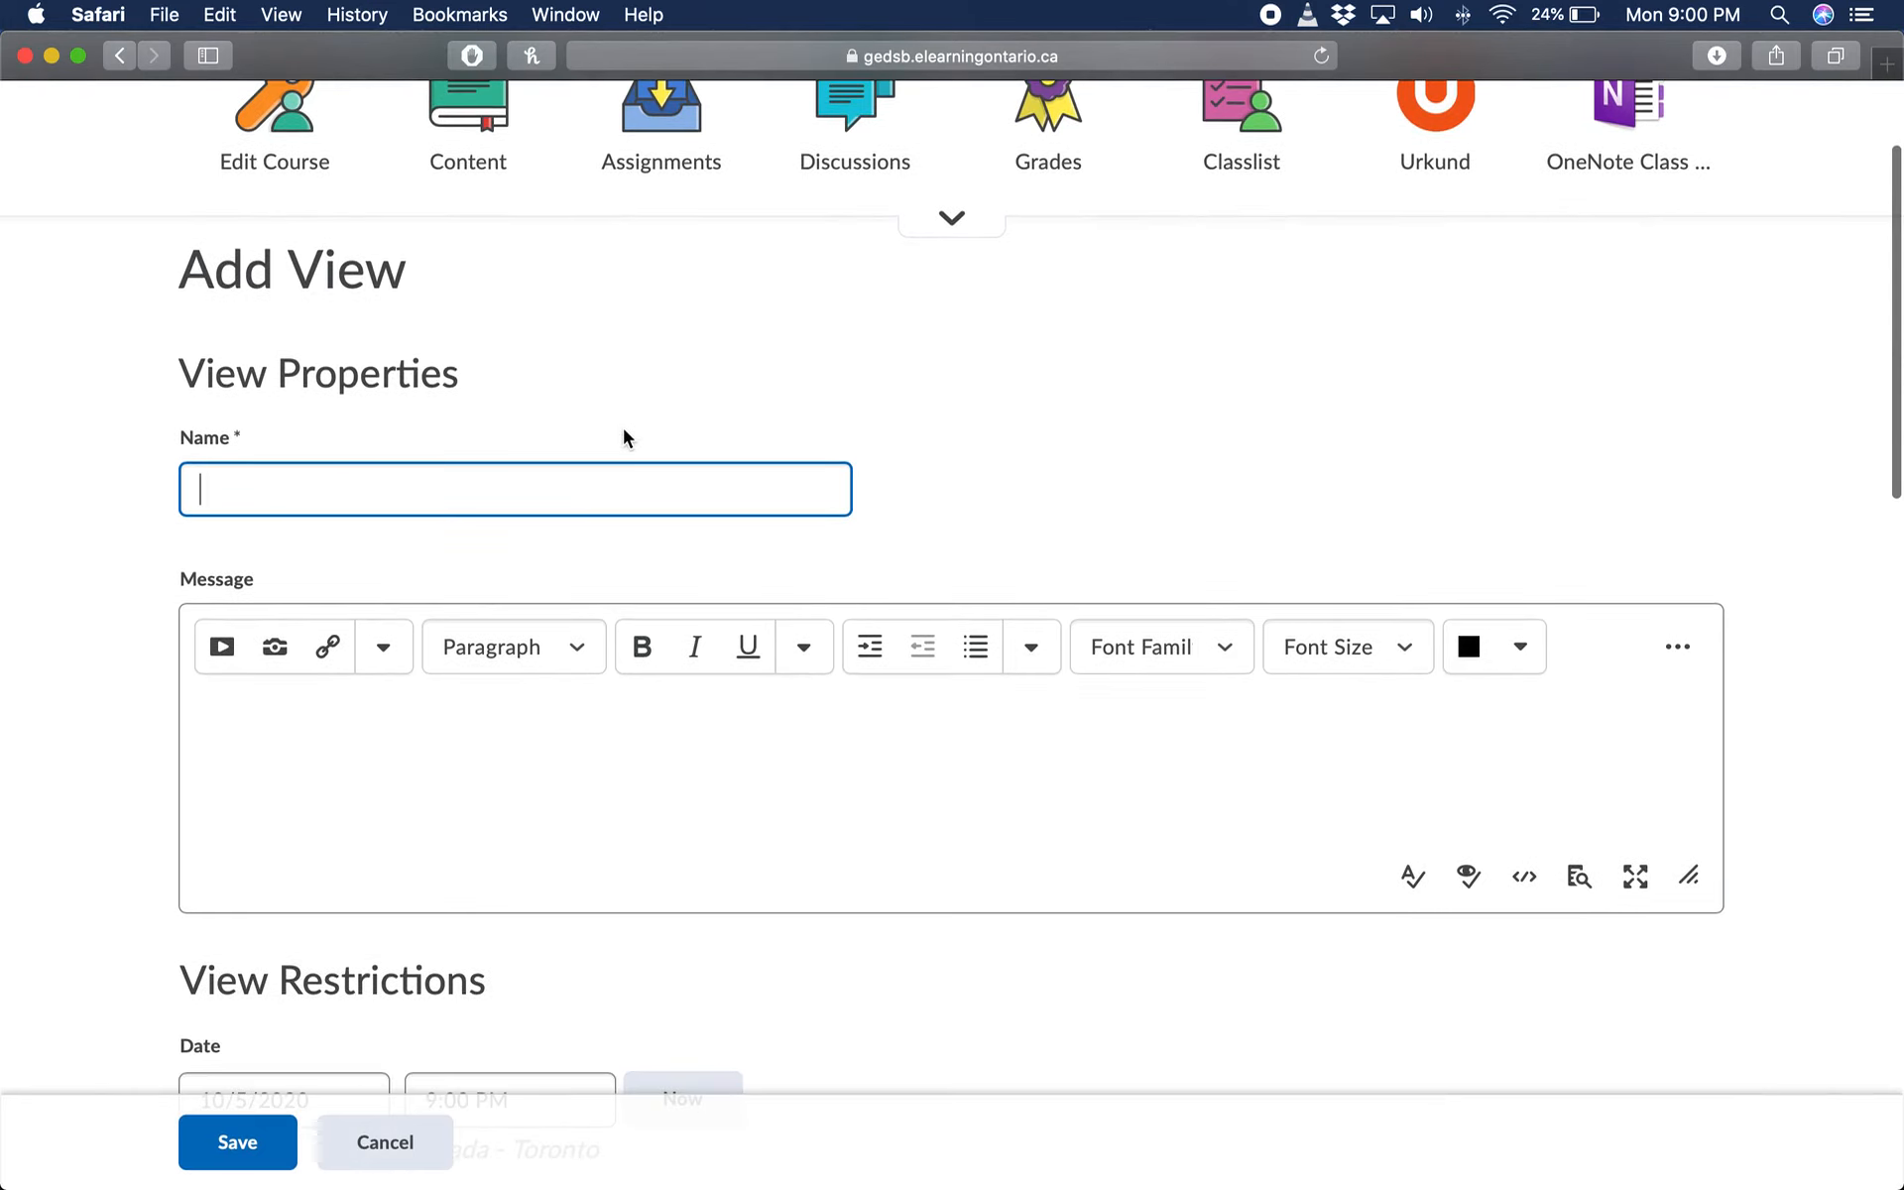
pyautogui.write('Custom View')
# Step: Enable the IPv4 IP restriction for the new view in its view restrictions
pyautogui.scroll(-3, 566, 588)
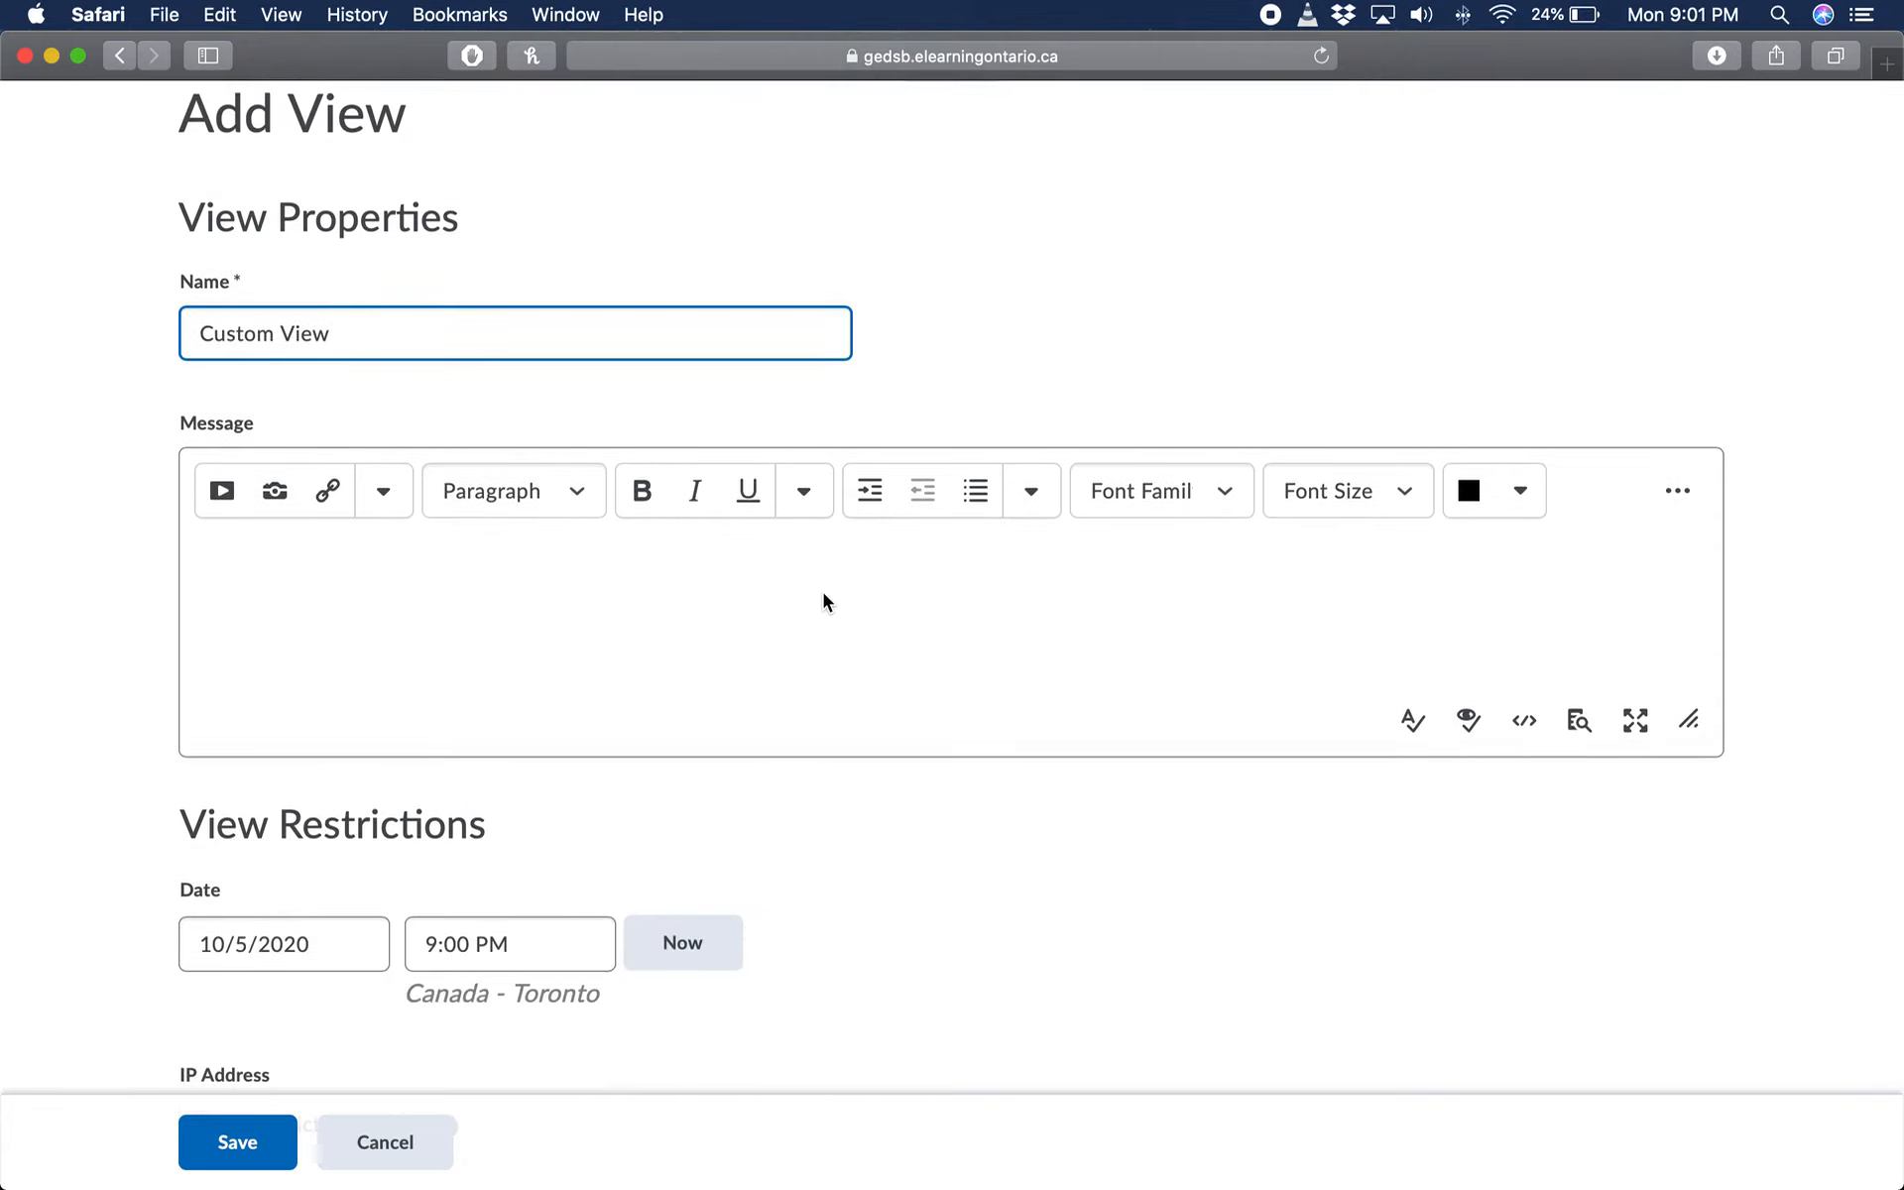
pyautogui.scroll(-5, 823, 593)
pyautogui.scroll(-4, 822, 572)
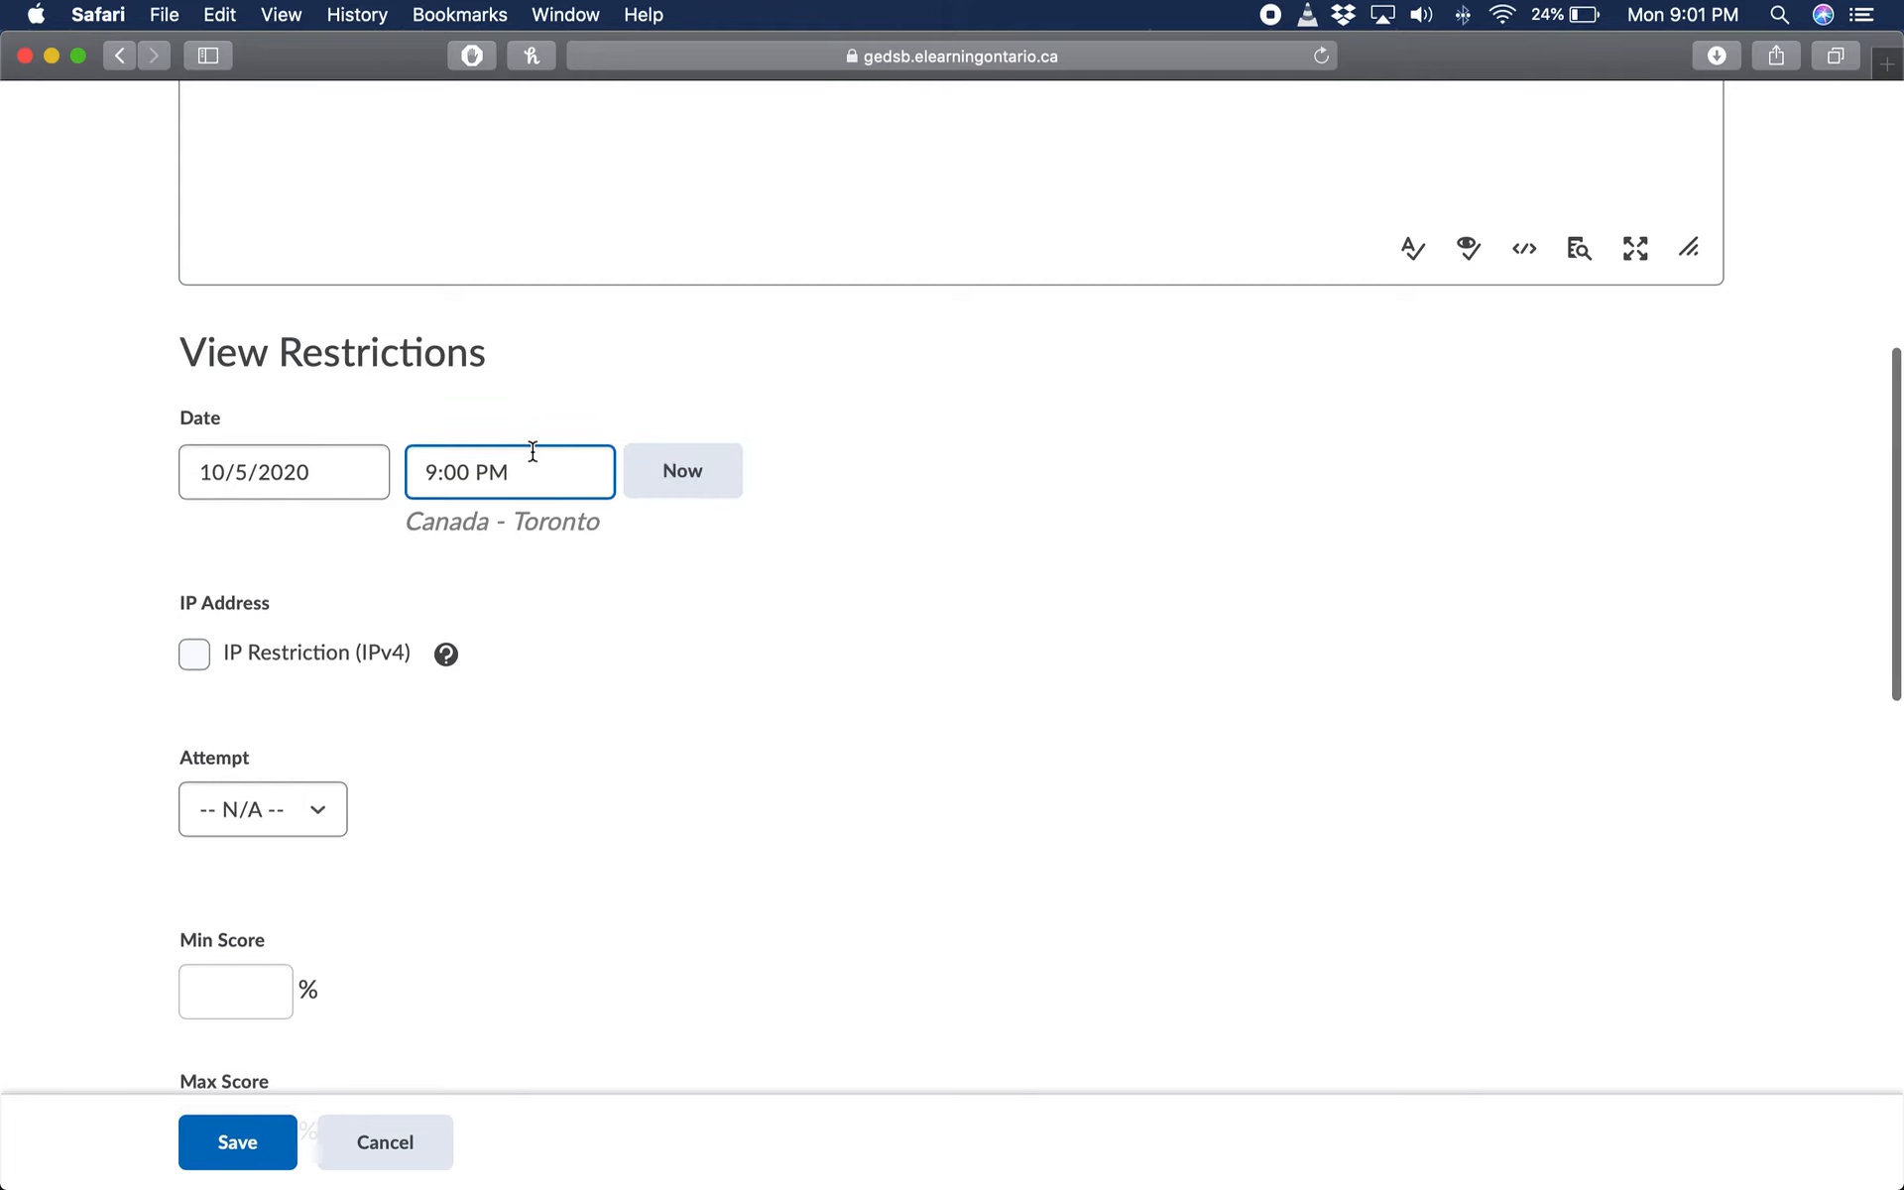
pyautogui.scroll(-4, 533, 450)
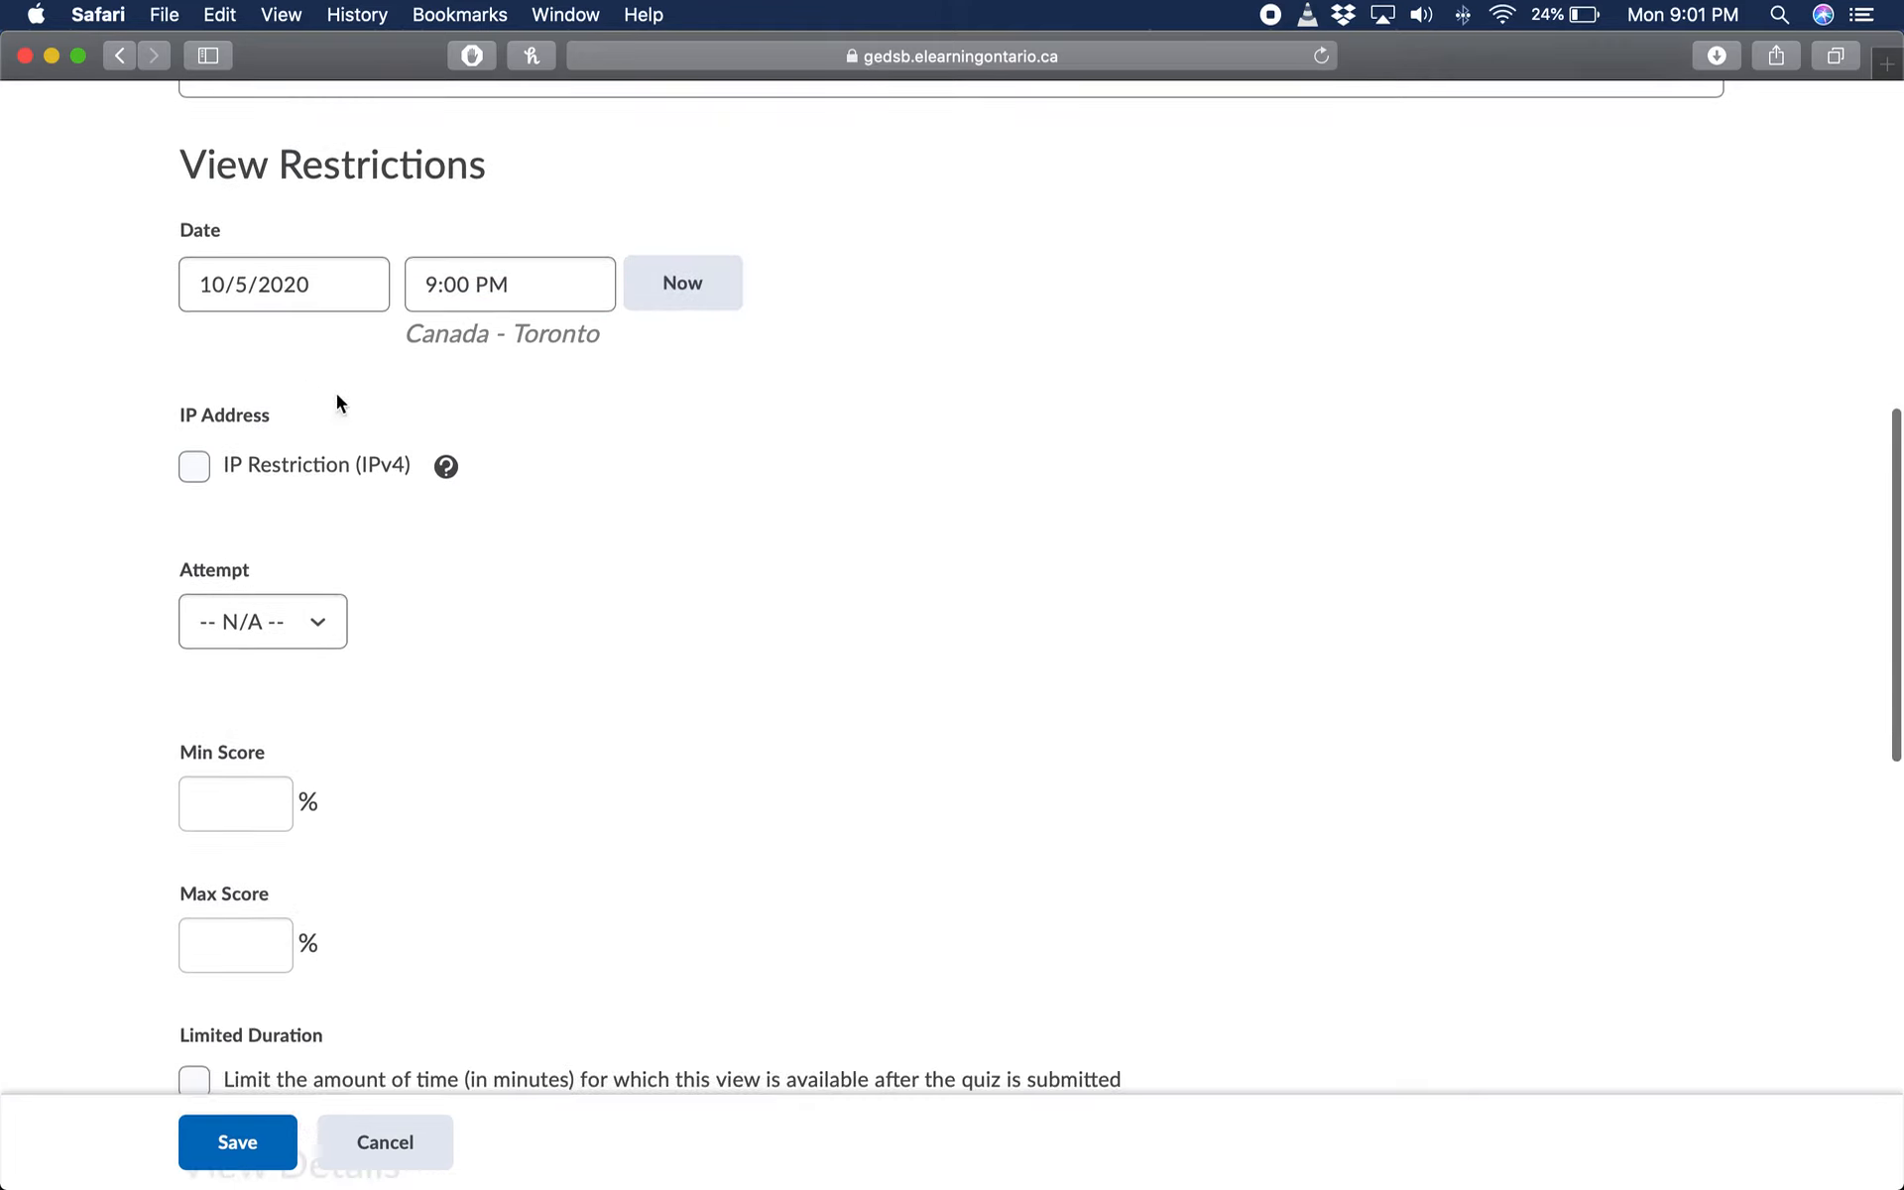
pyautogui.click(196, 467)
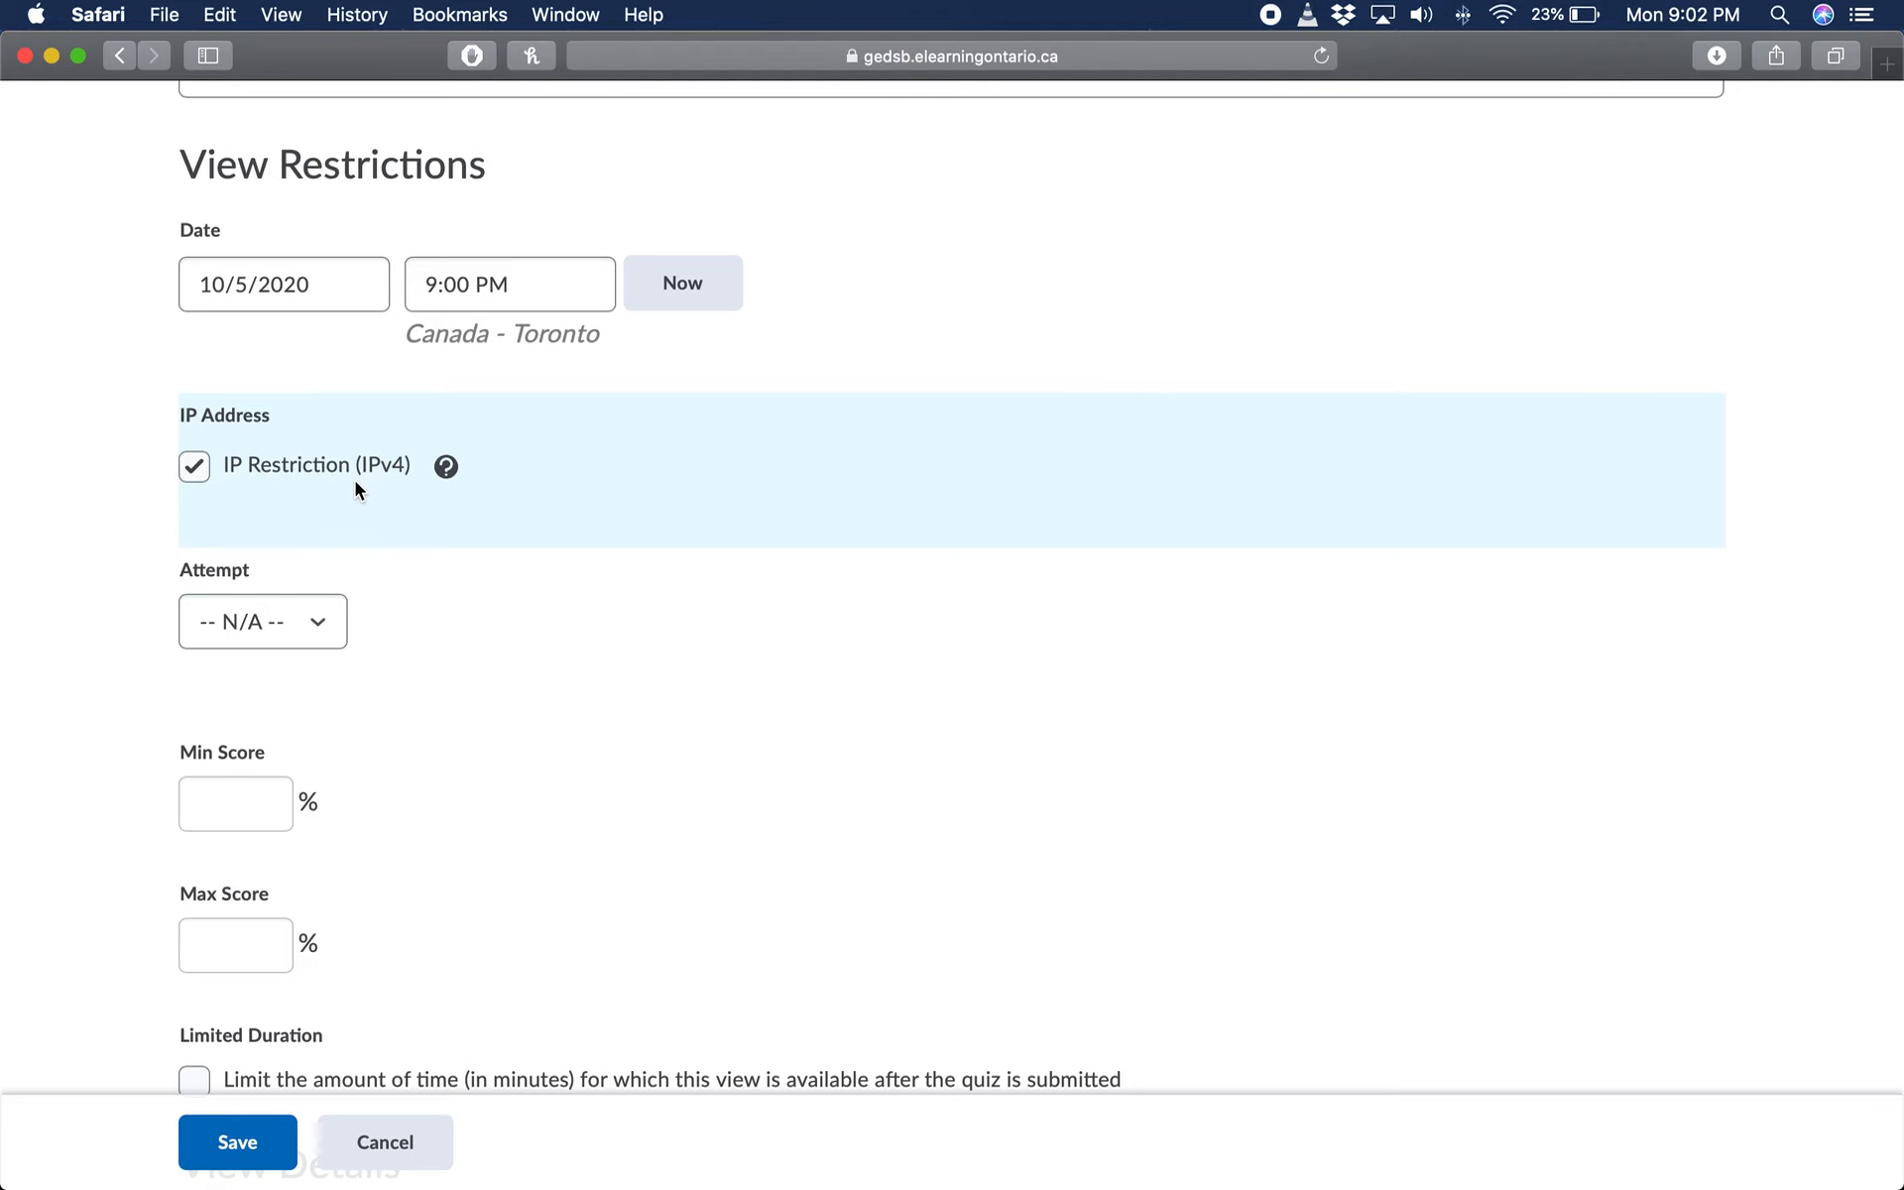
# Step: Try out the limited duration option for the view's availability after the quiz is submitted
pyautogui.scroll(-5, 356, 480)
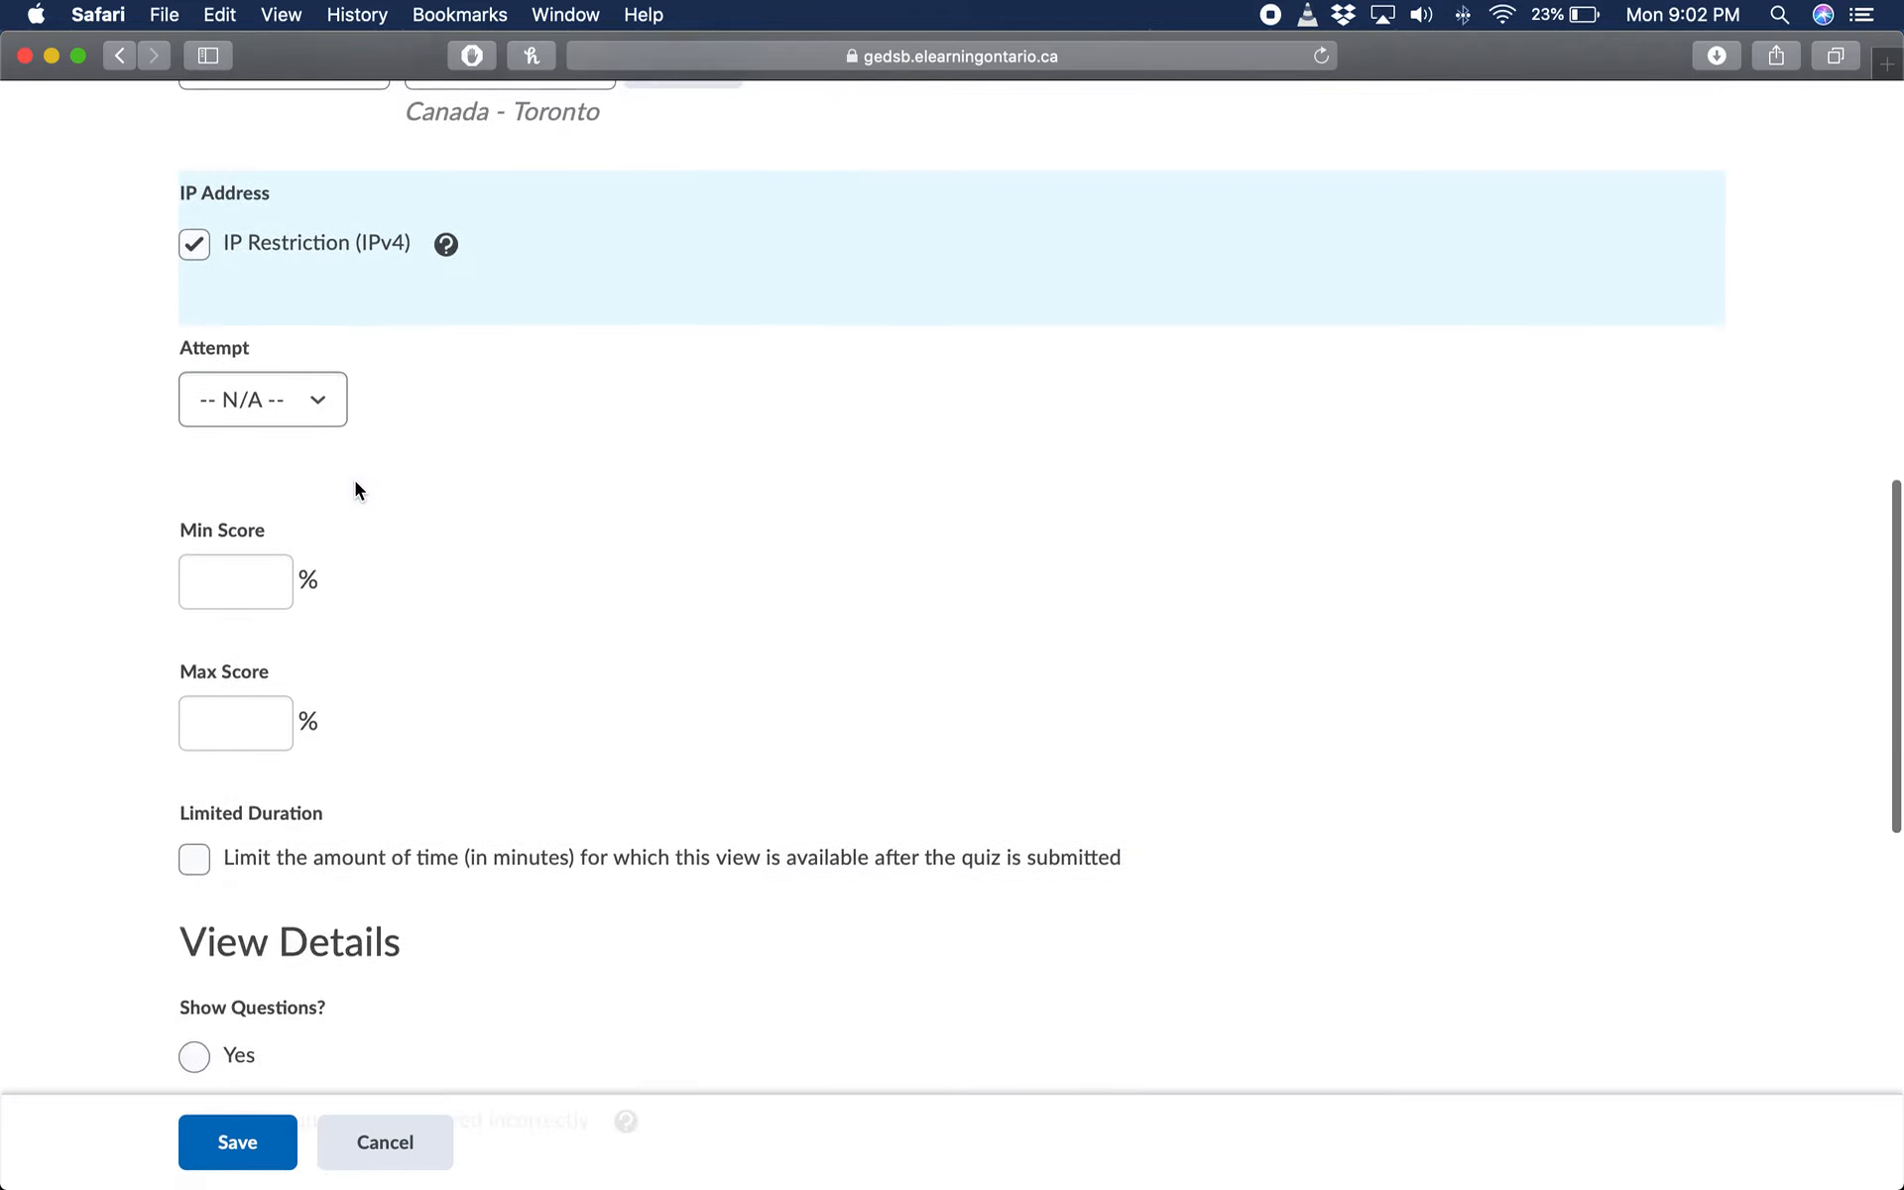
pyautogui.scroll(-1, 387, 312)
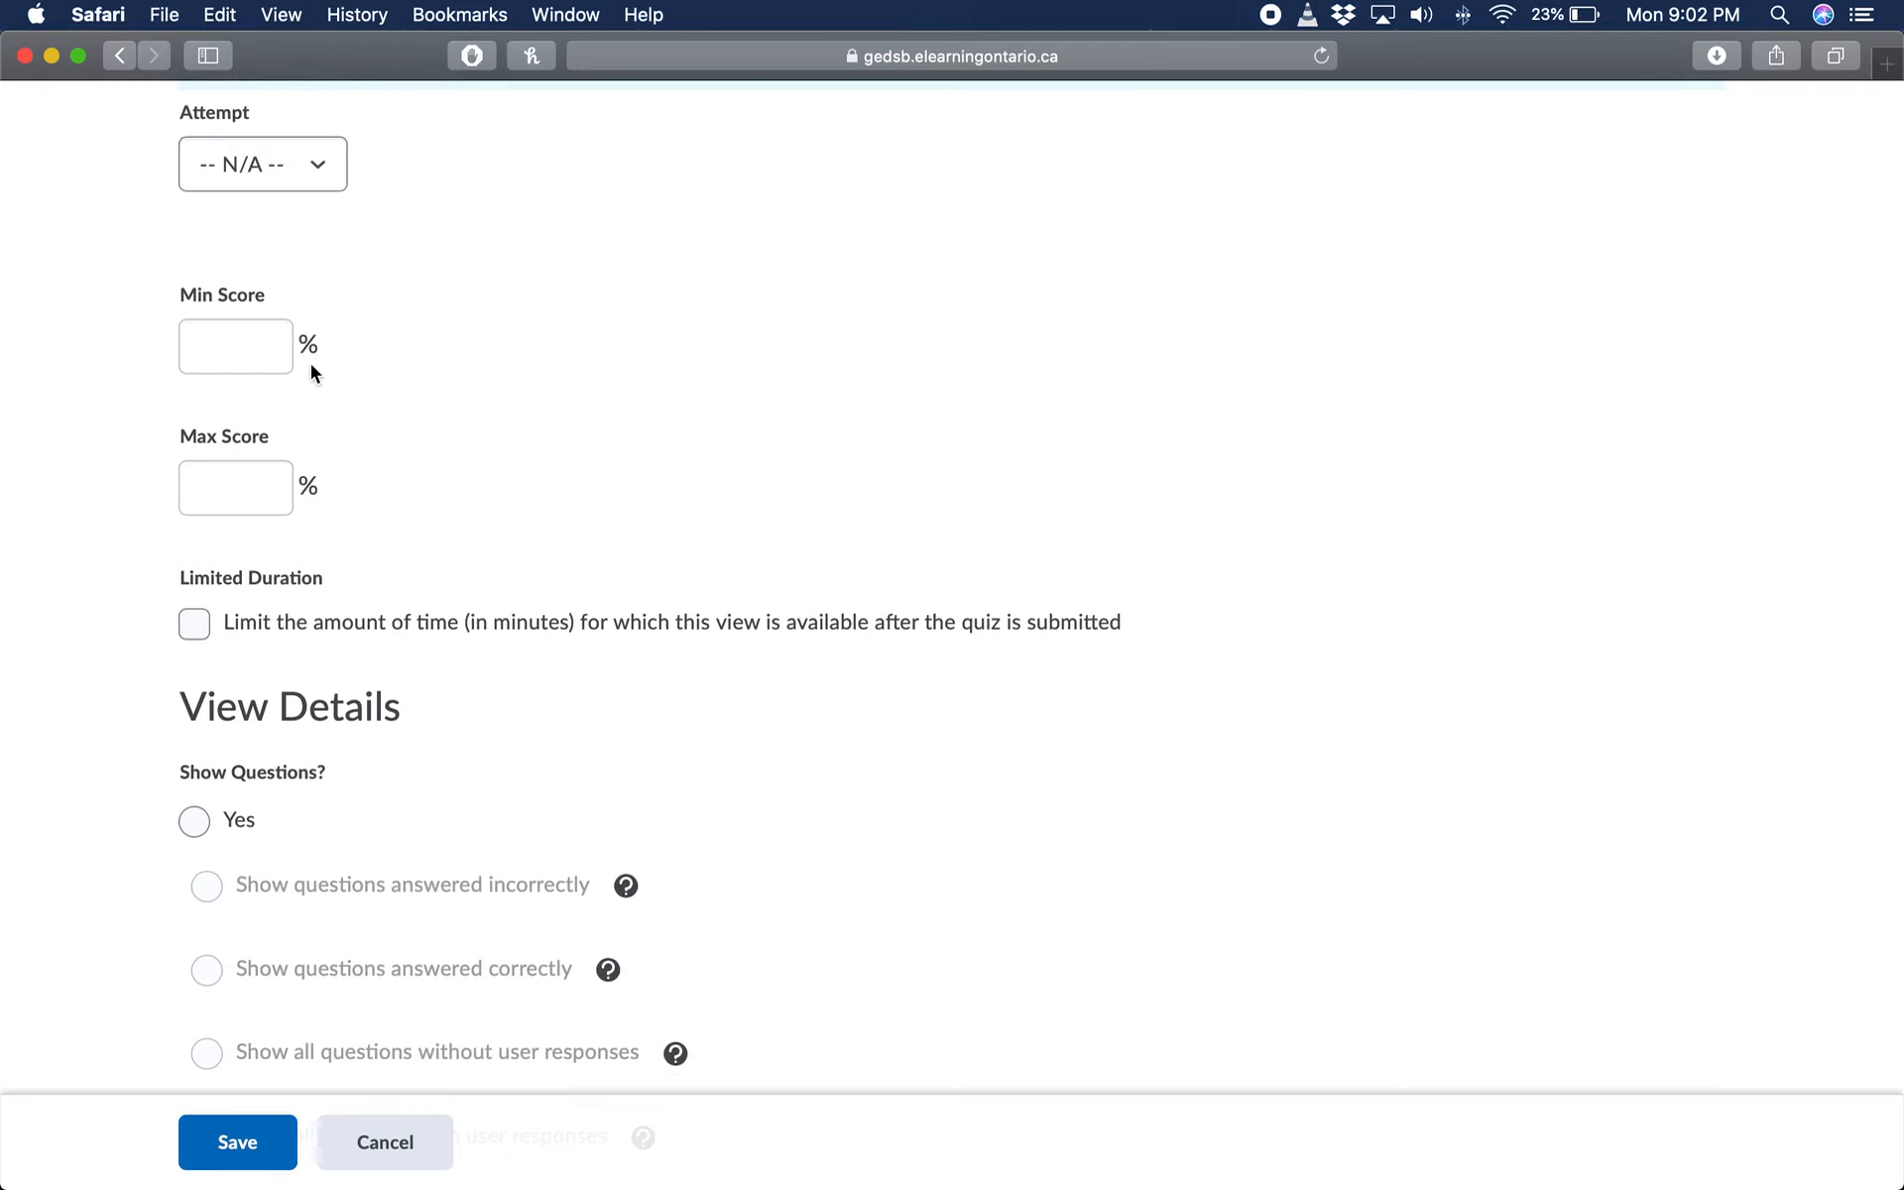
pyautogui.scroll(-1, 382, 398)
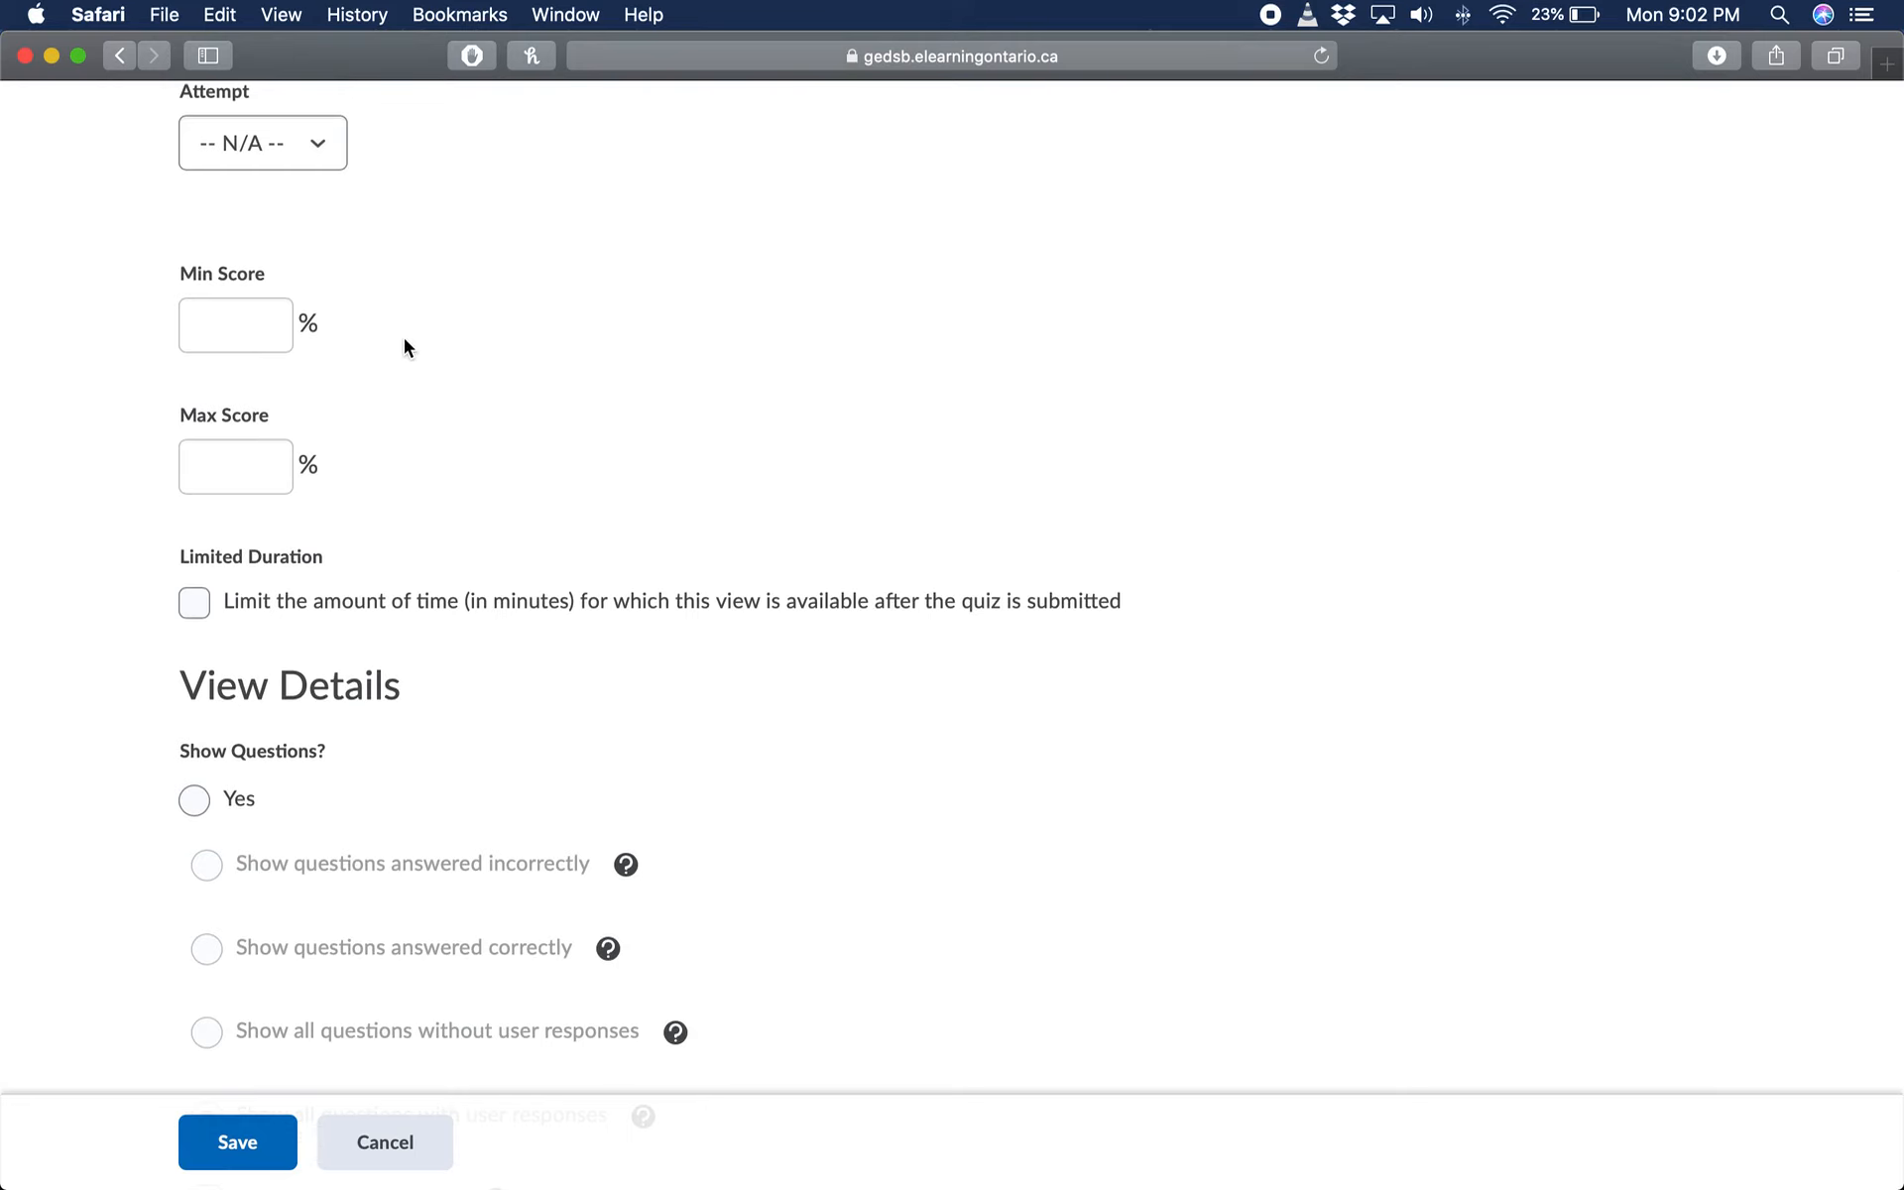
pyautogui.scroll(-2, 531, 427)
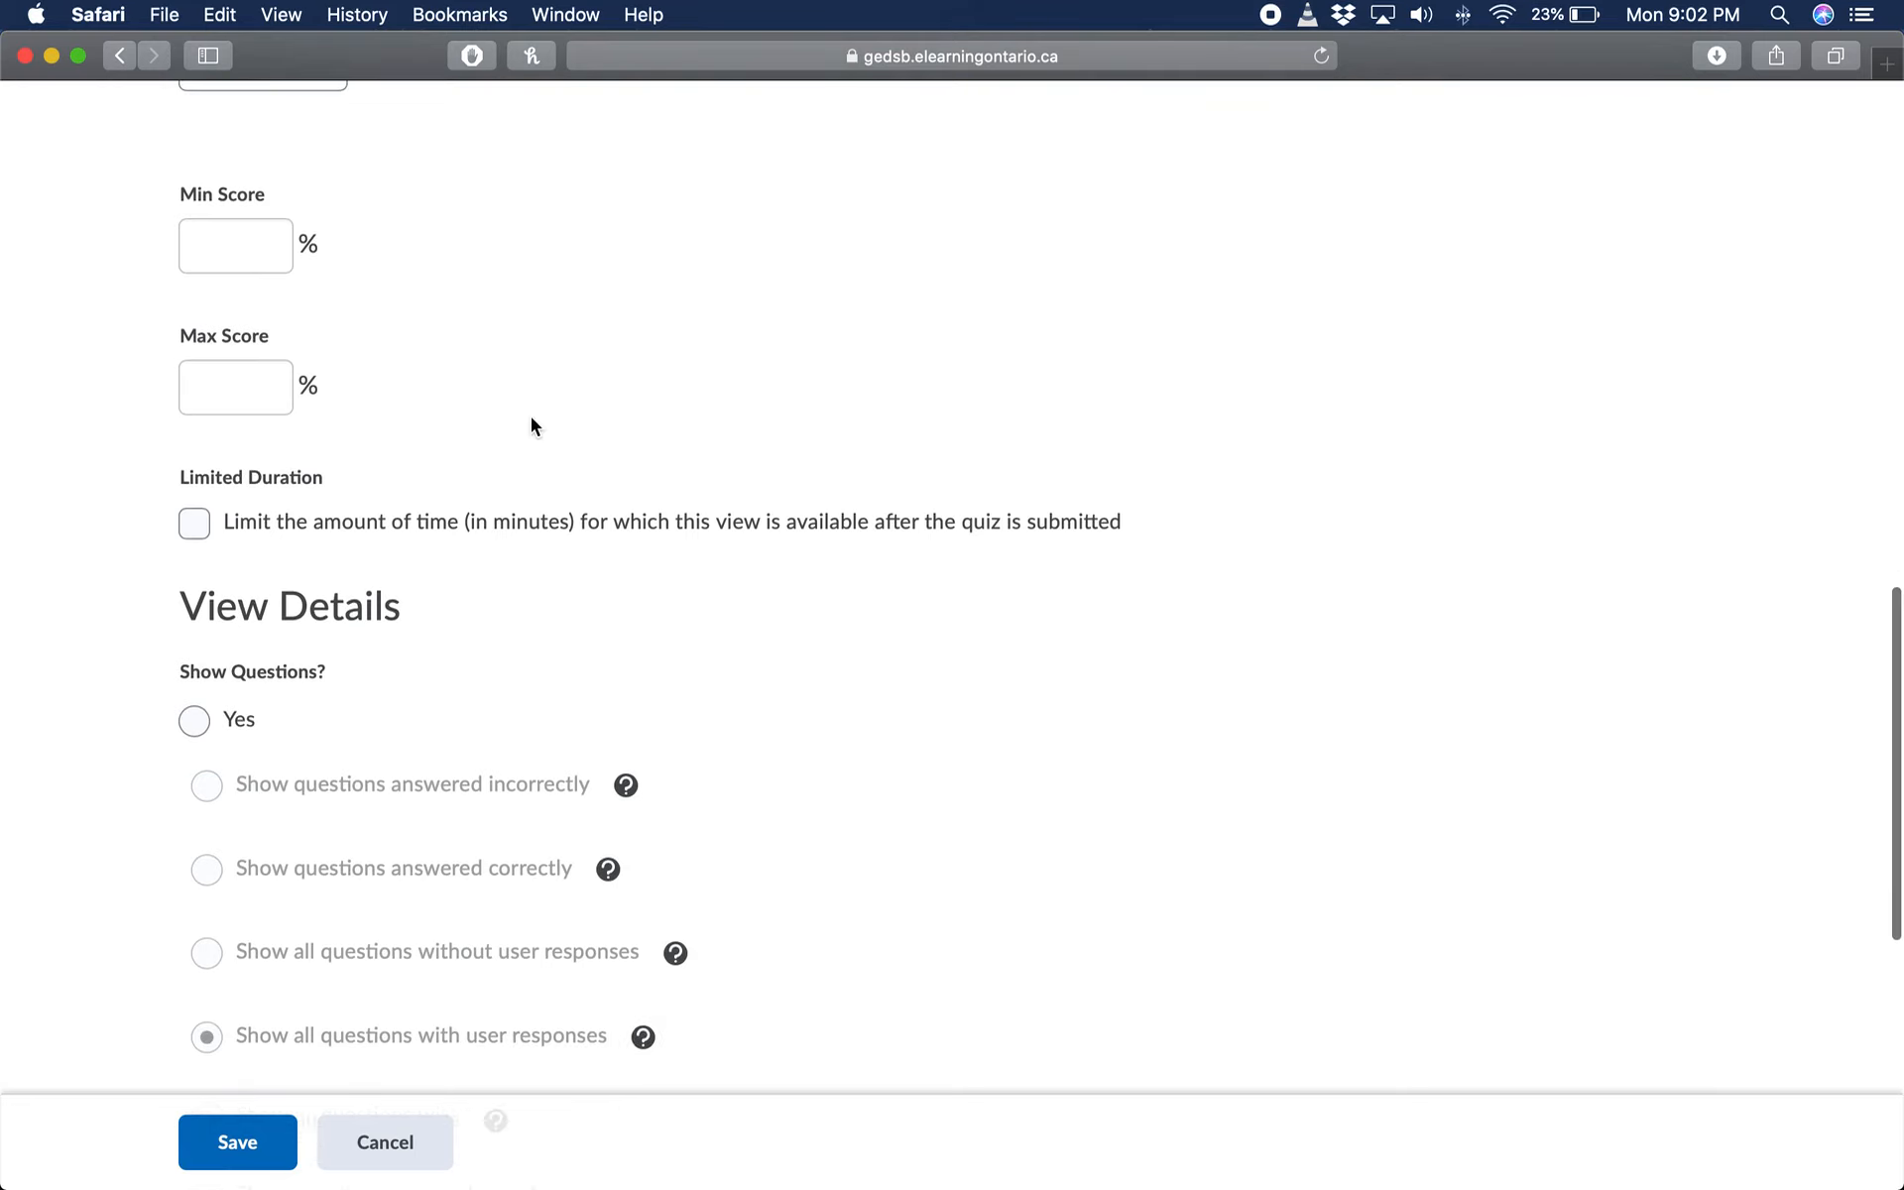
pyautogui.scroll(-4, 424, 483)
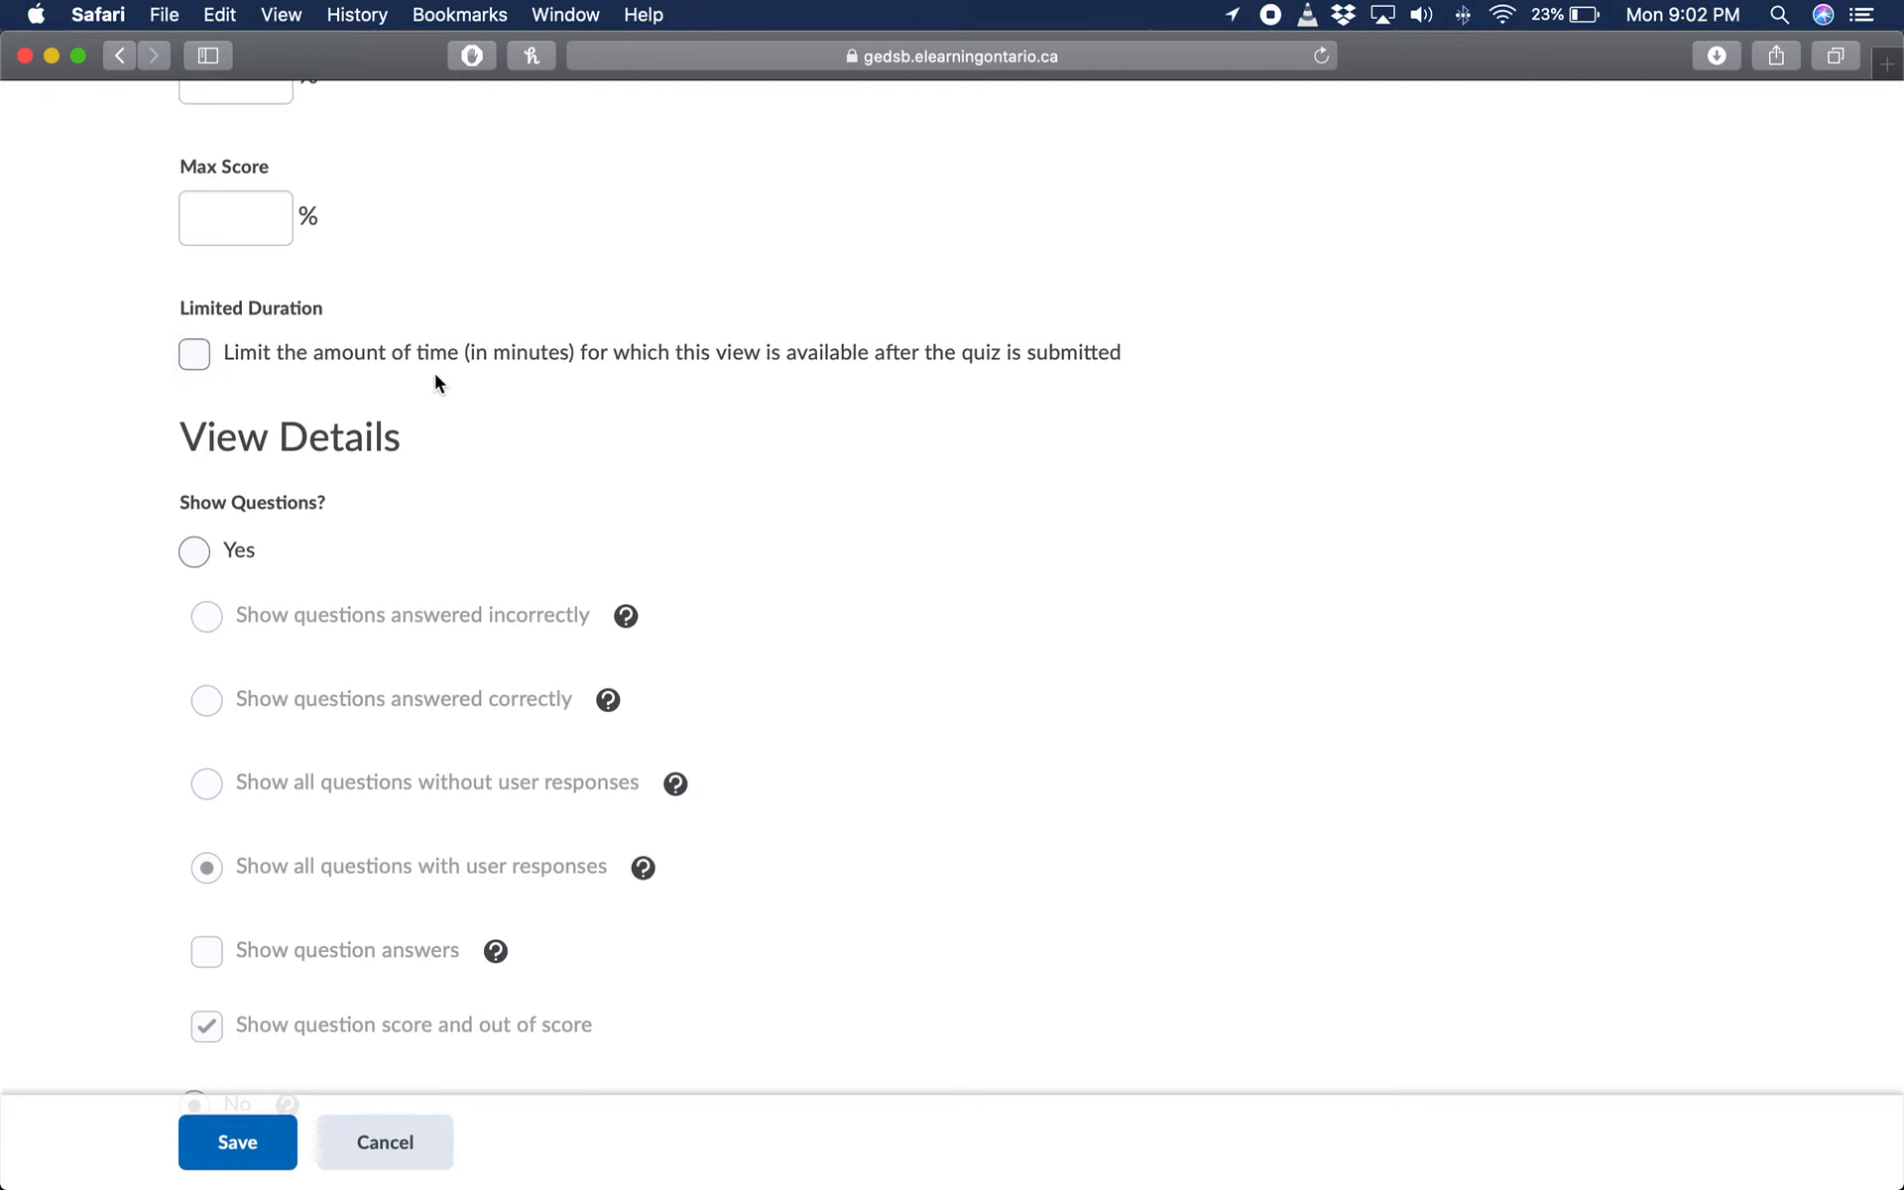
pyautogui.click(221, 359)
pyautogui.click(226, 423)
pyautogui.click(195, 353)
# Step: Set the view details to show questions by choosing Yes
pyautogui.scroll(-4, 478, 469)
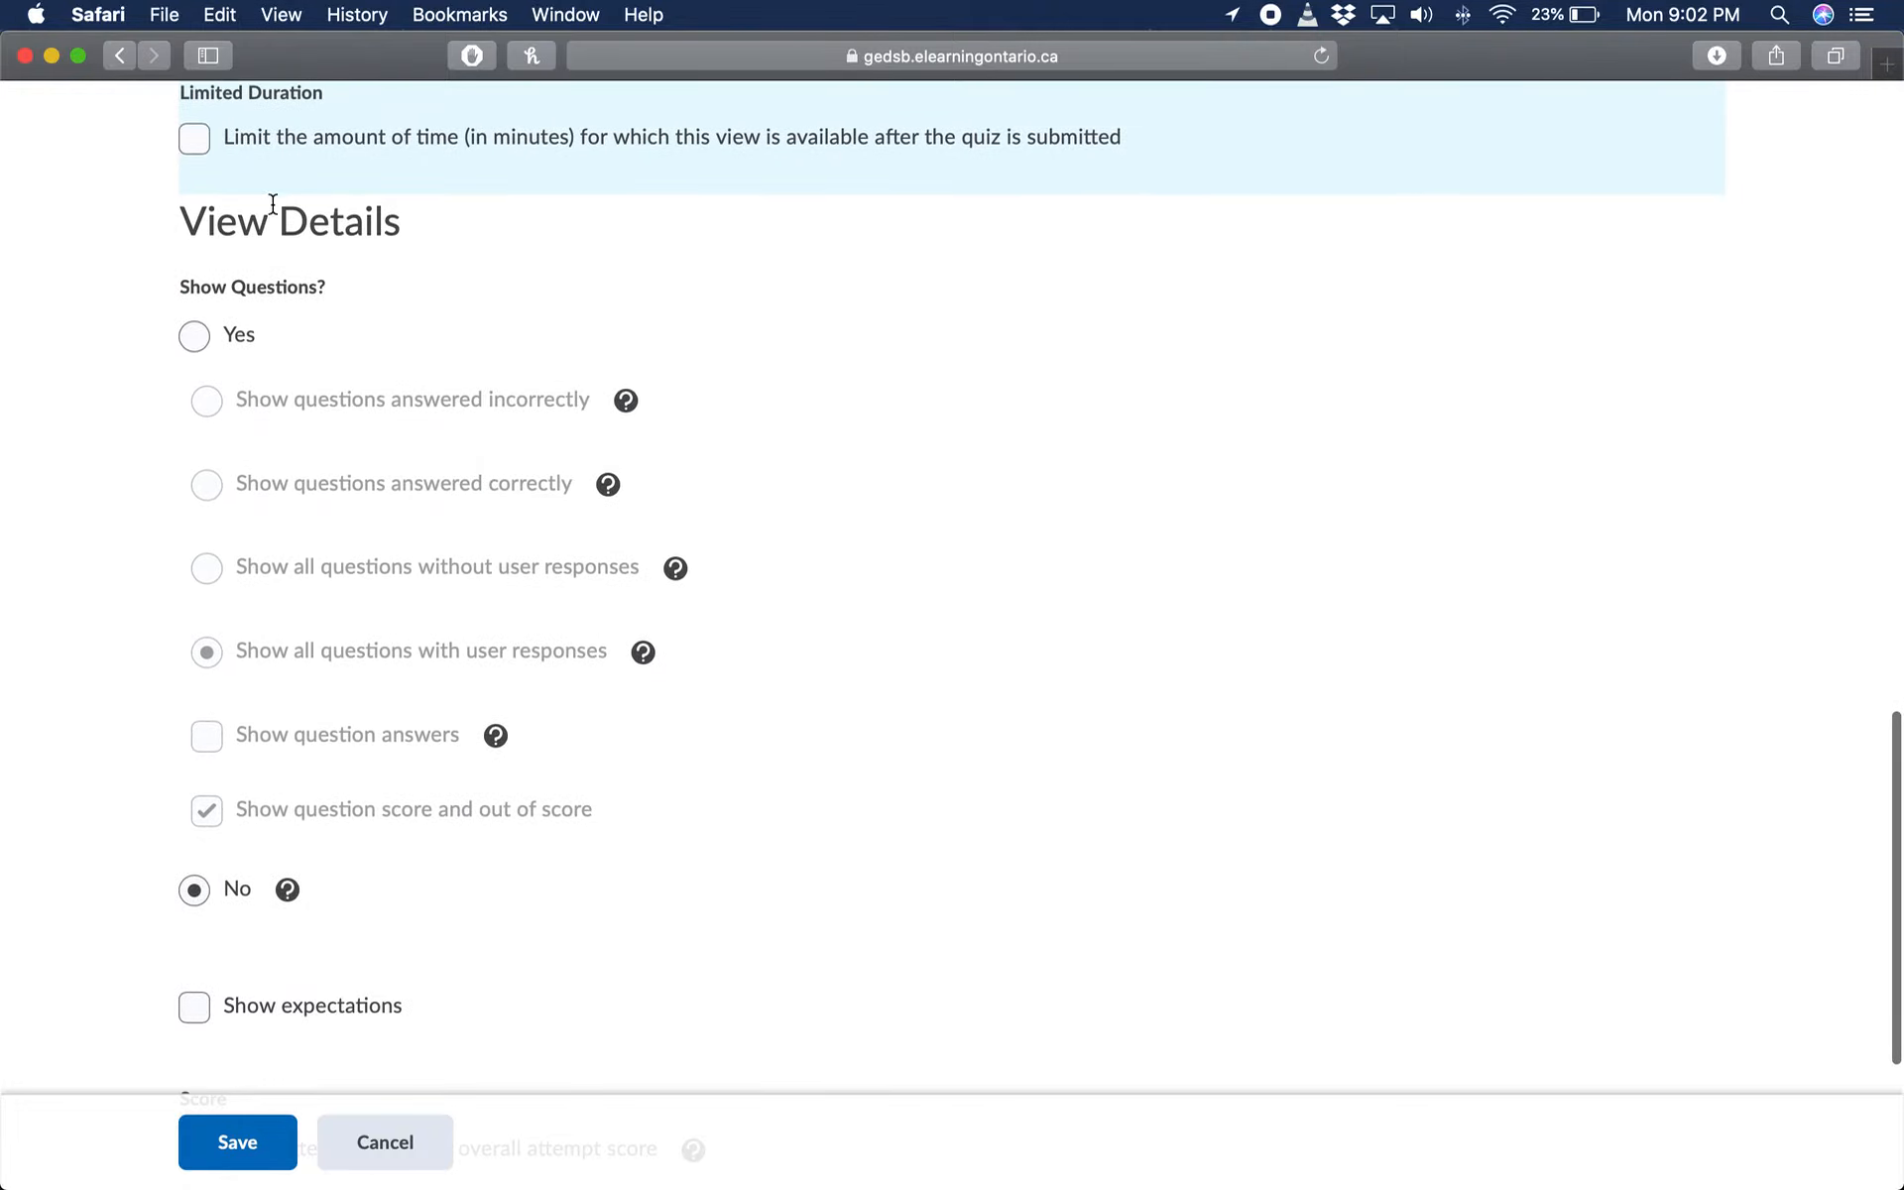
pyautogui.scroll(-1, 276, 270)
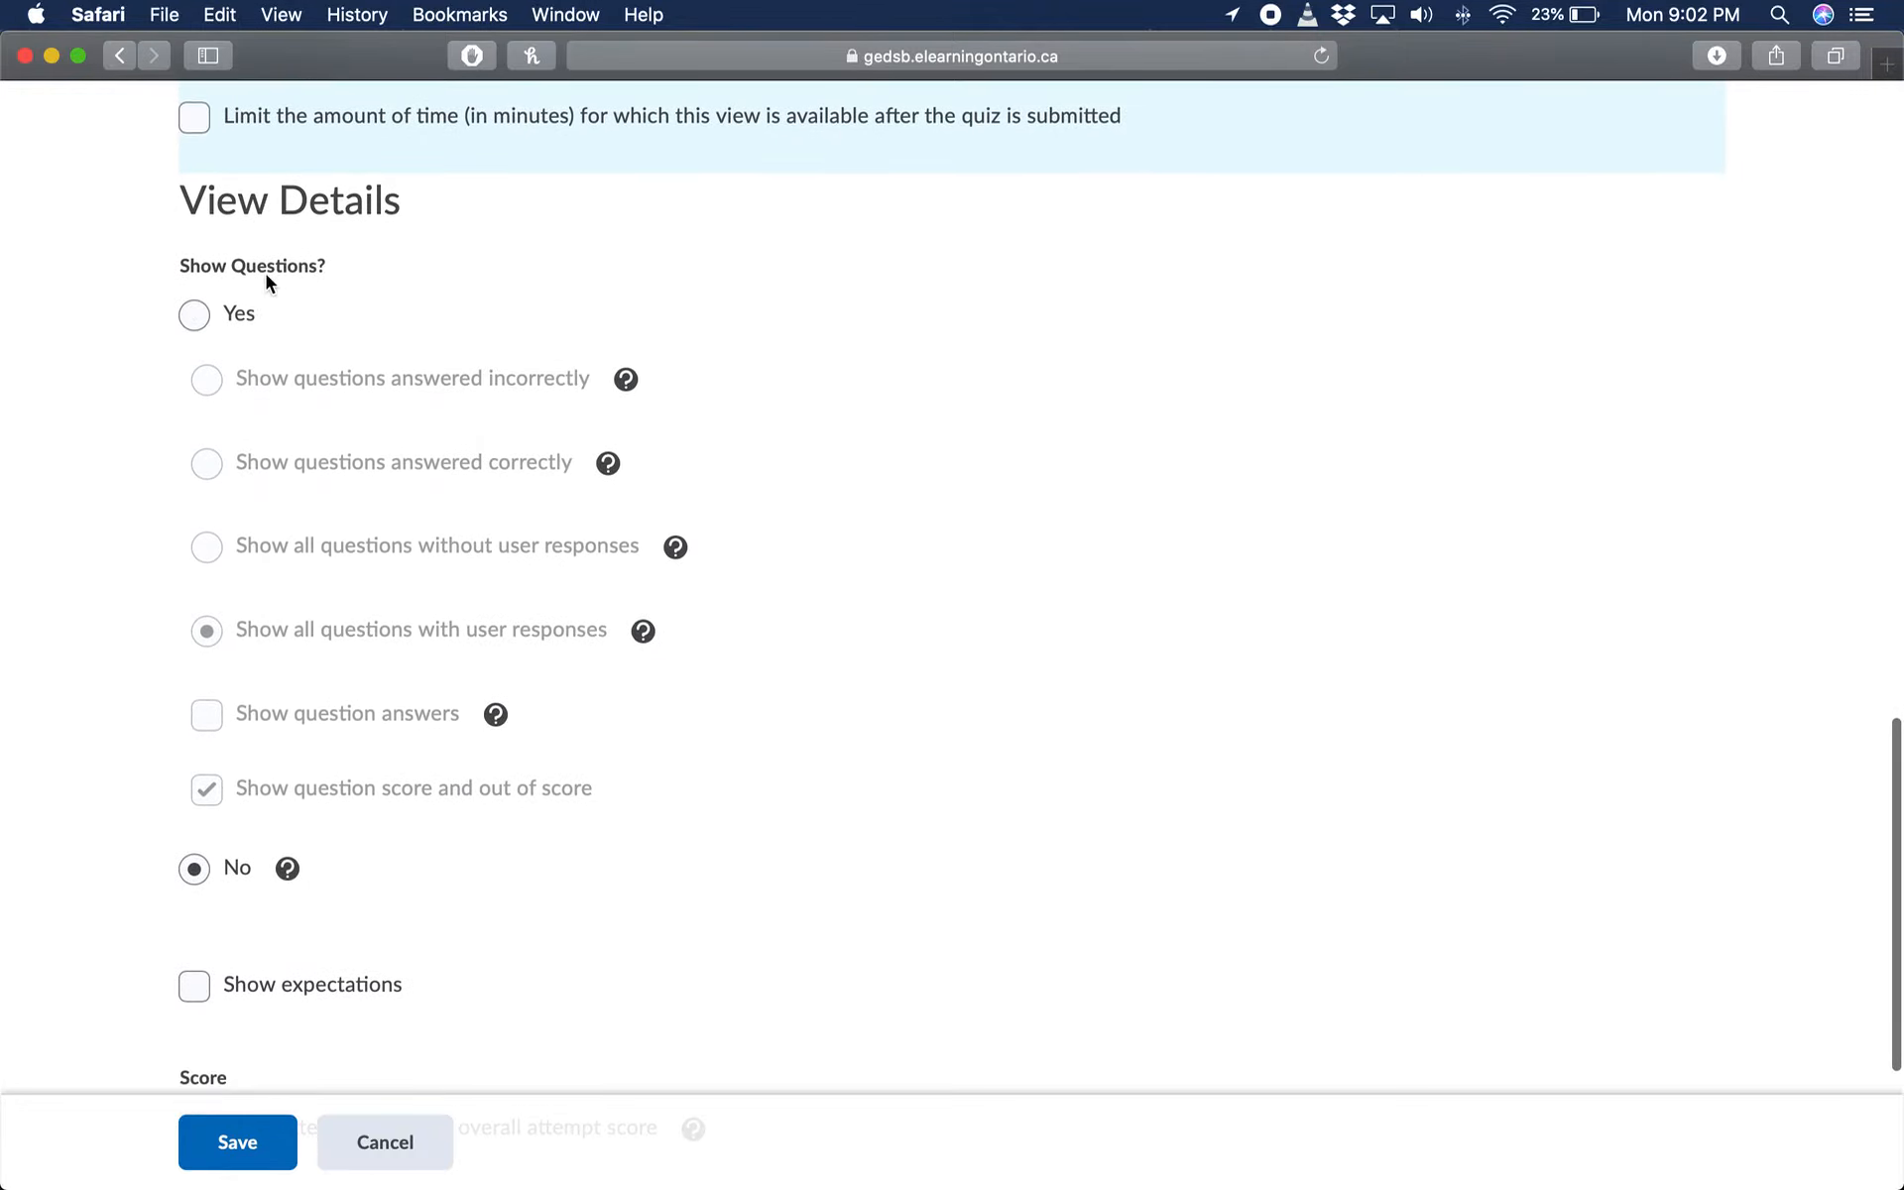
pyautogui.click(195, 314)
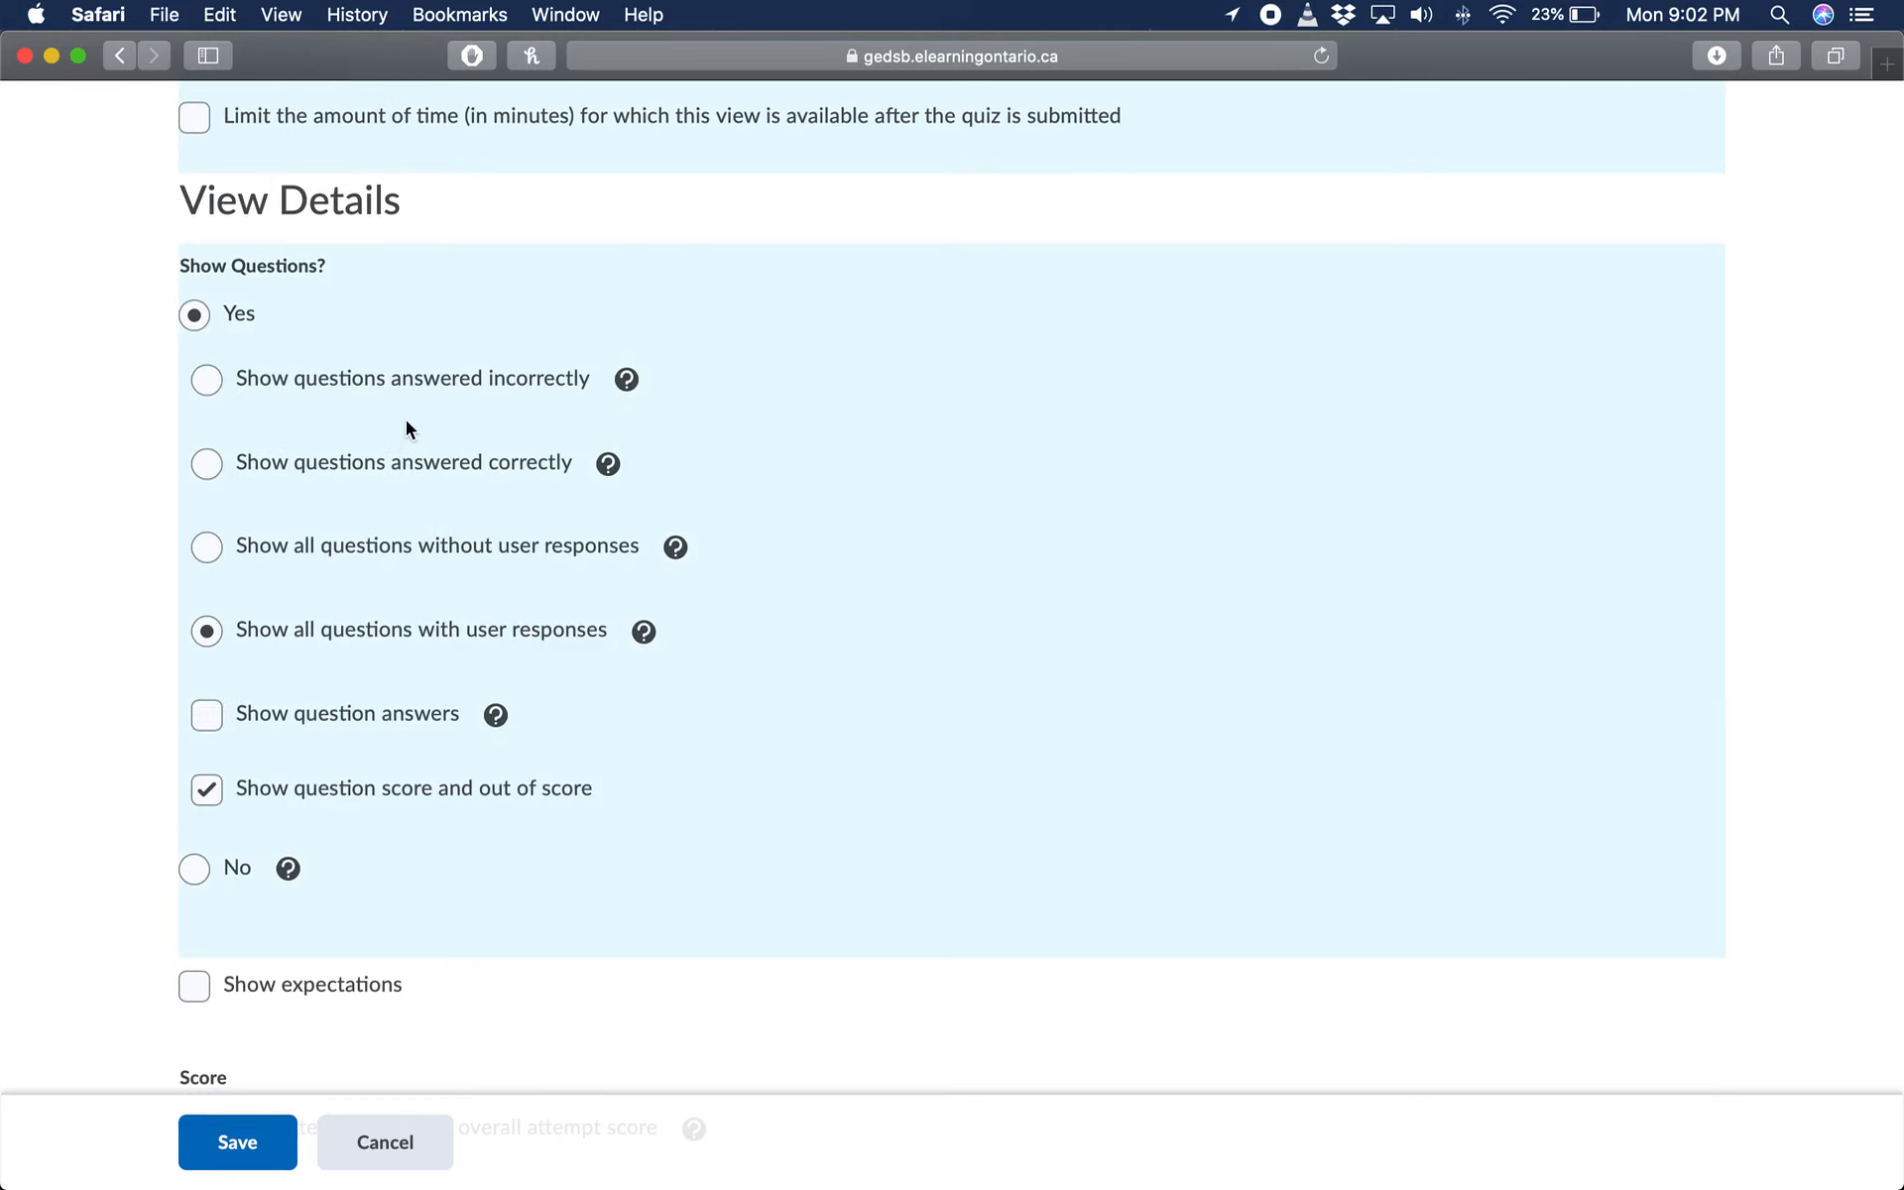
# Step: Review the view's question display, score and statistics options, along with its name and message properties
pyautogui.scroll(-2, 406, 421)
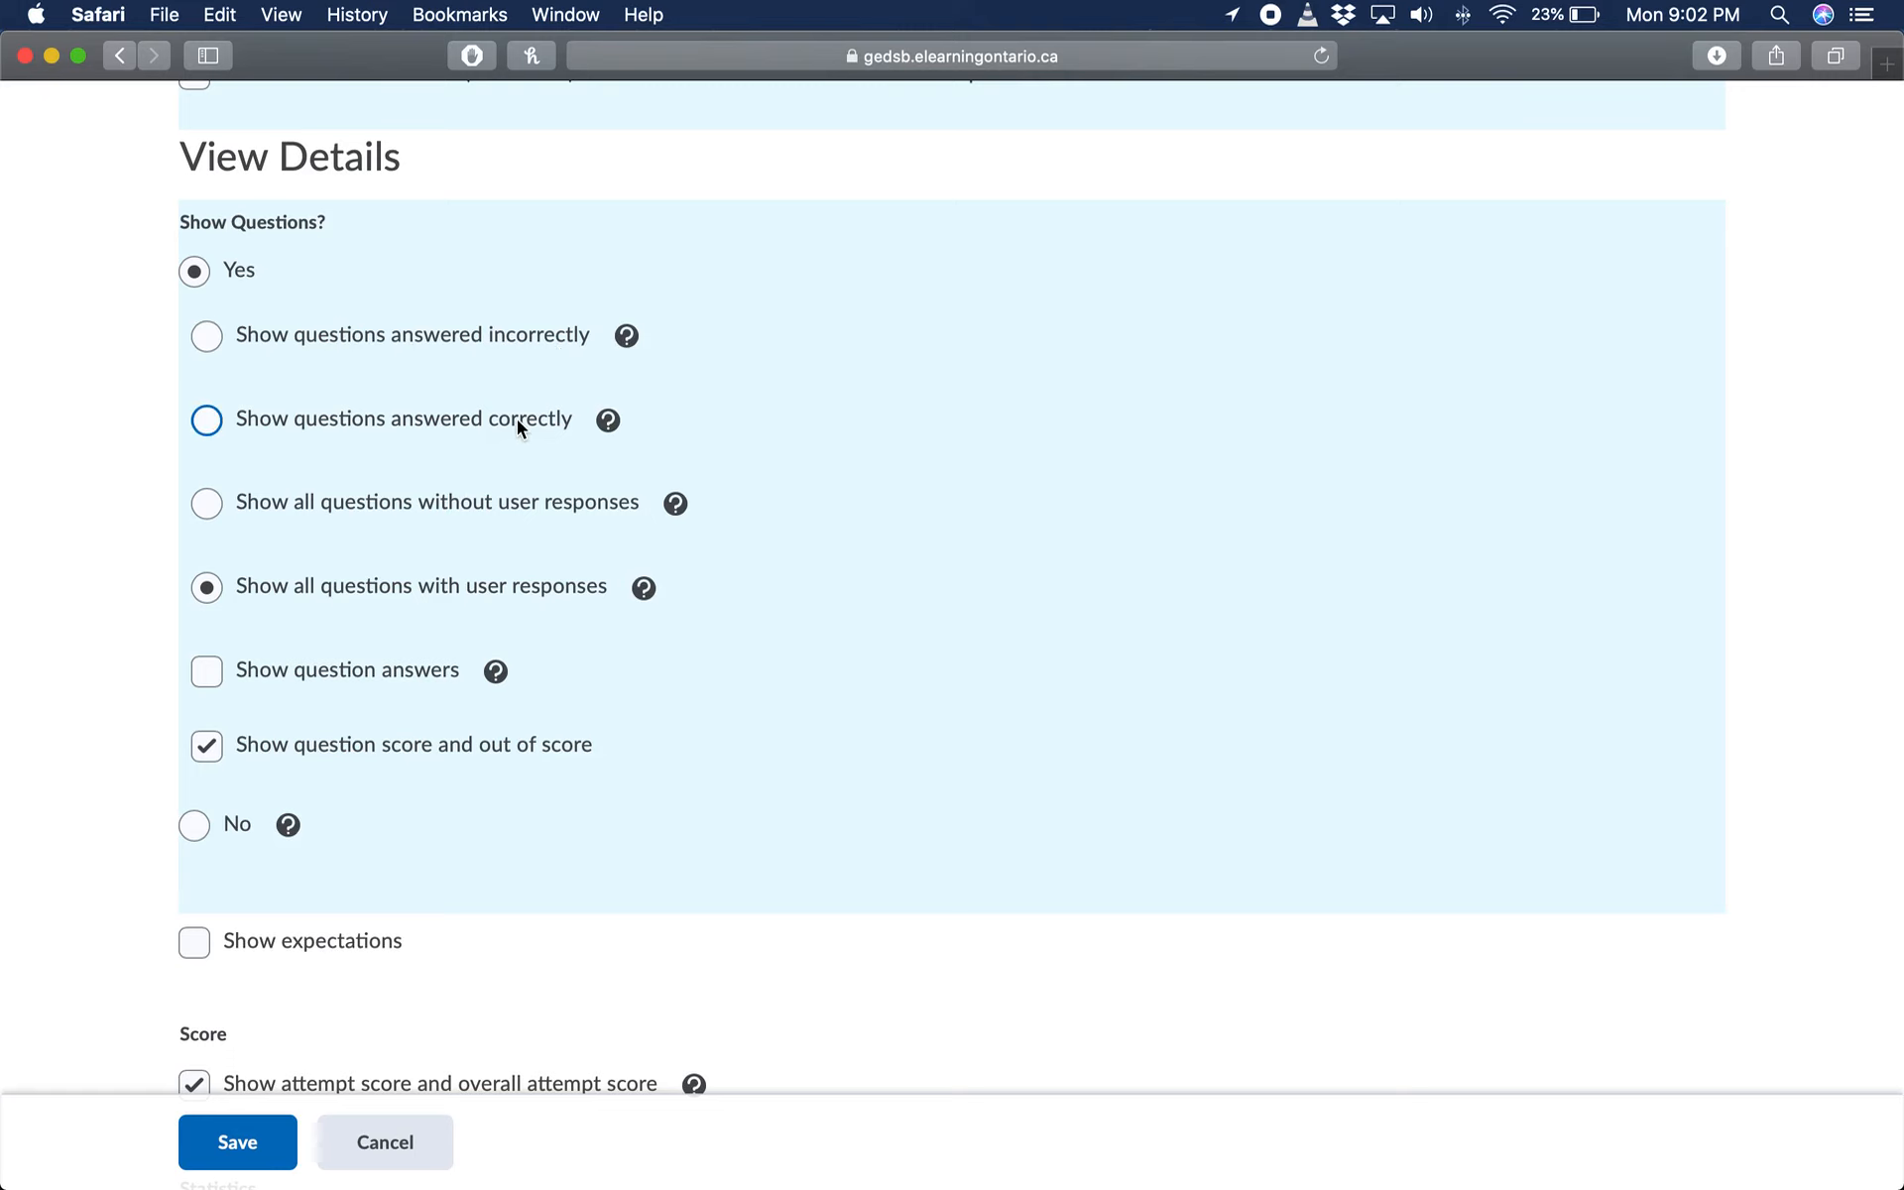
pyautogui.scroll(-2, 672, 592)
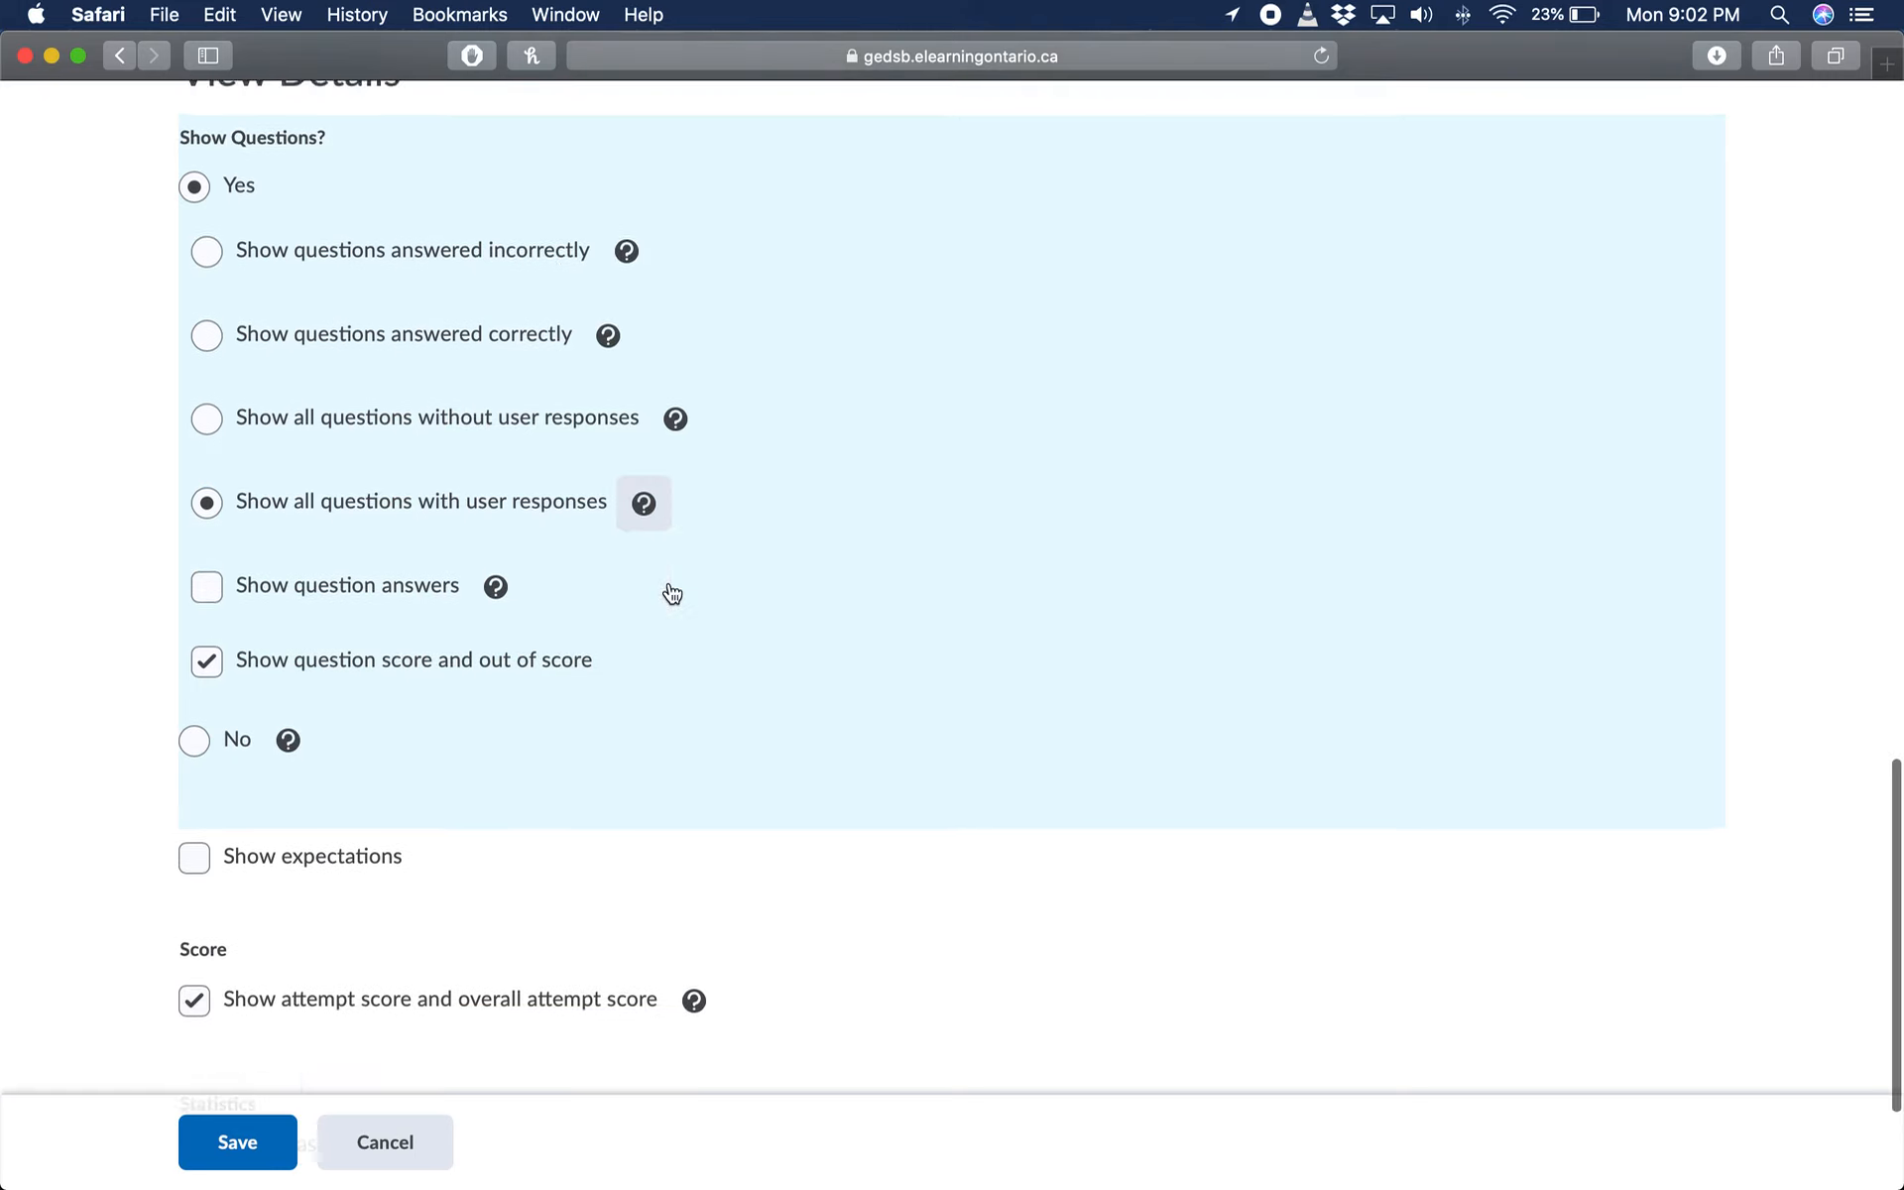
pyautogui.scroll(-4, 671, 593)
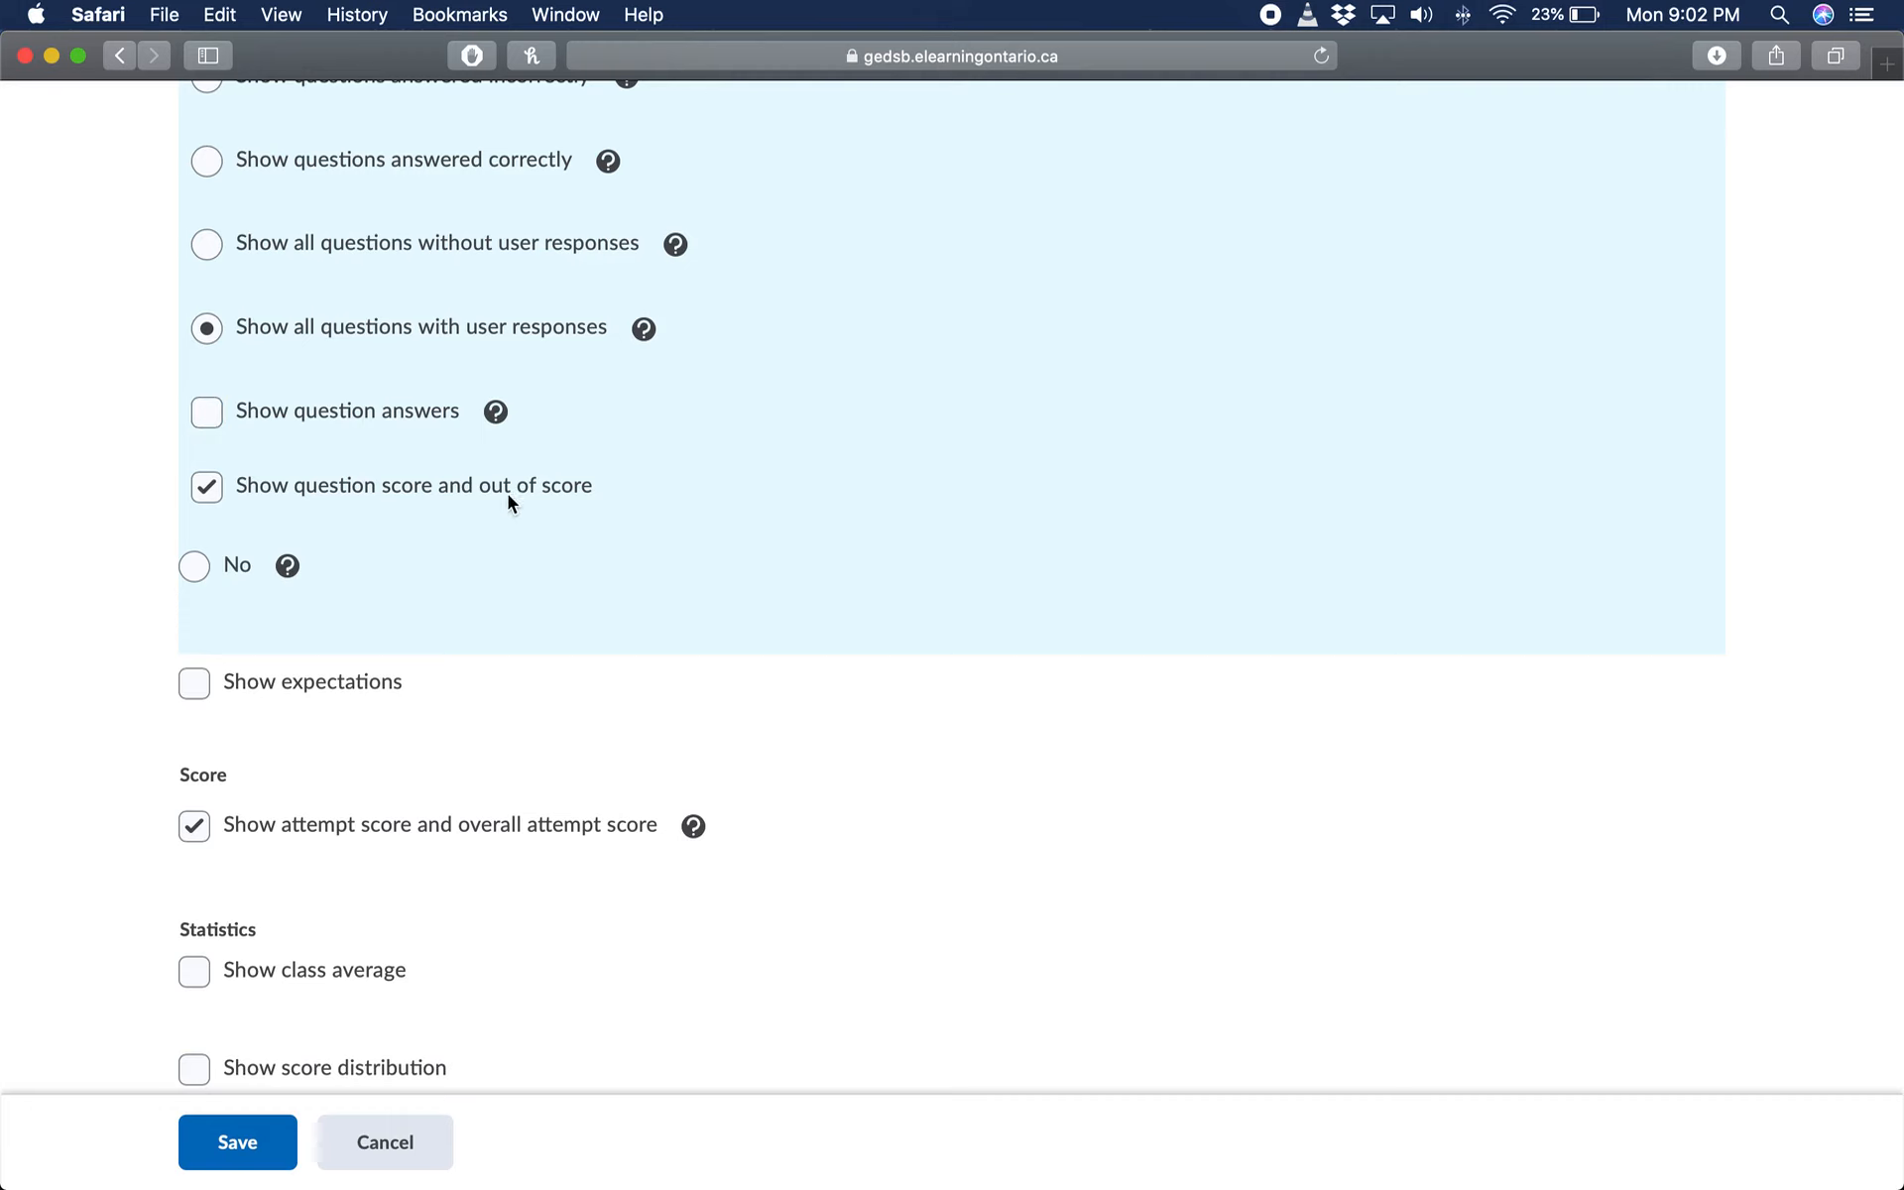
pyautogui.scroll(1, 530, 515)
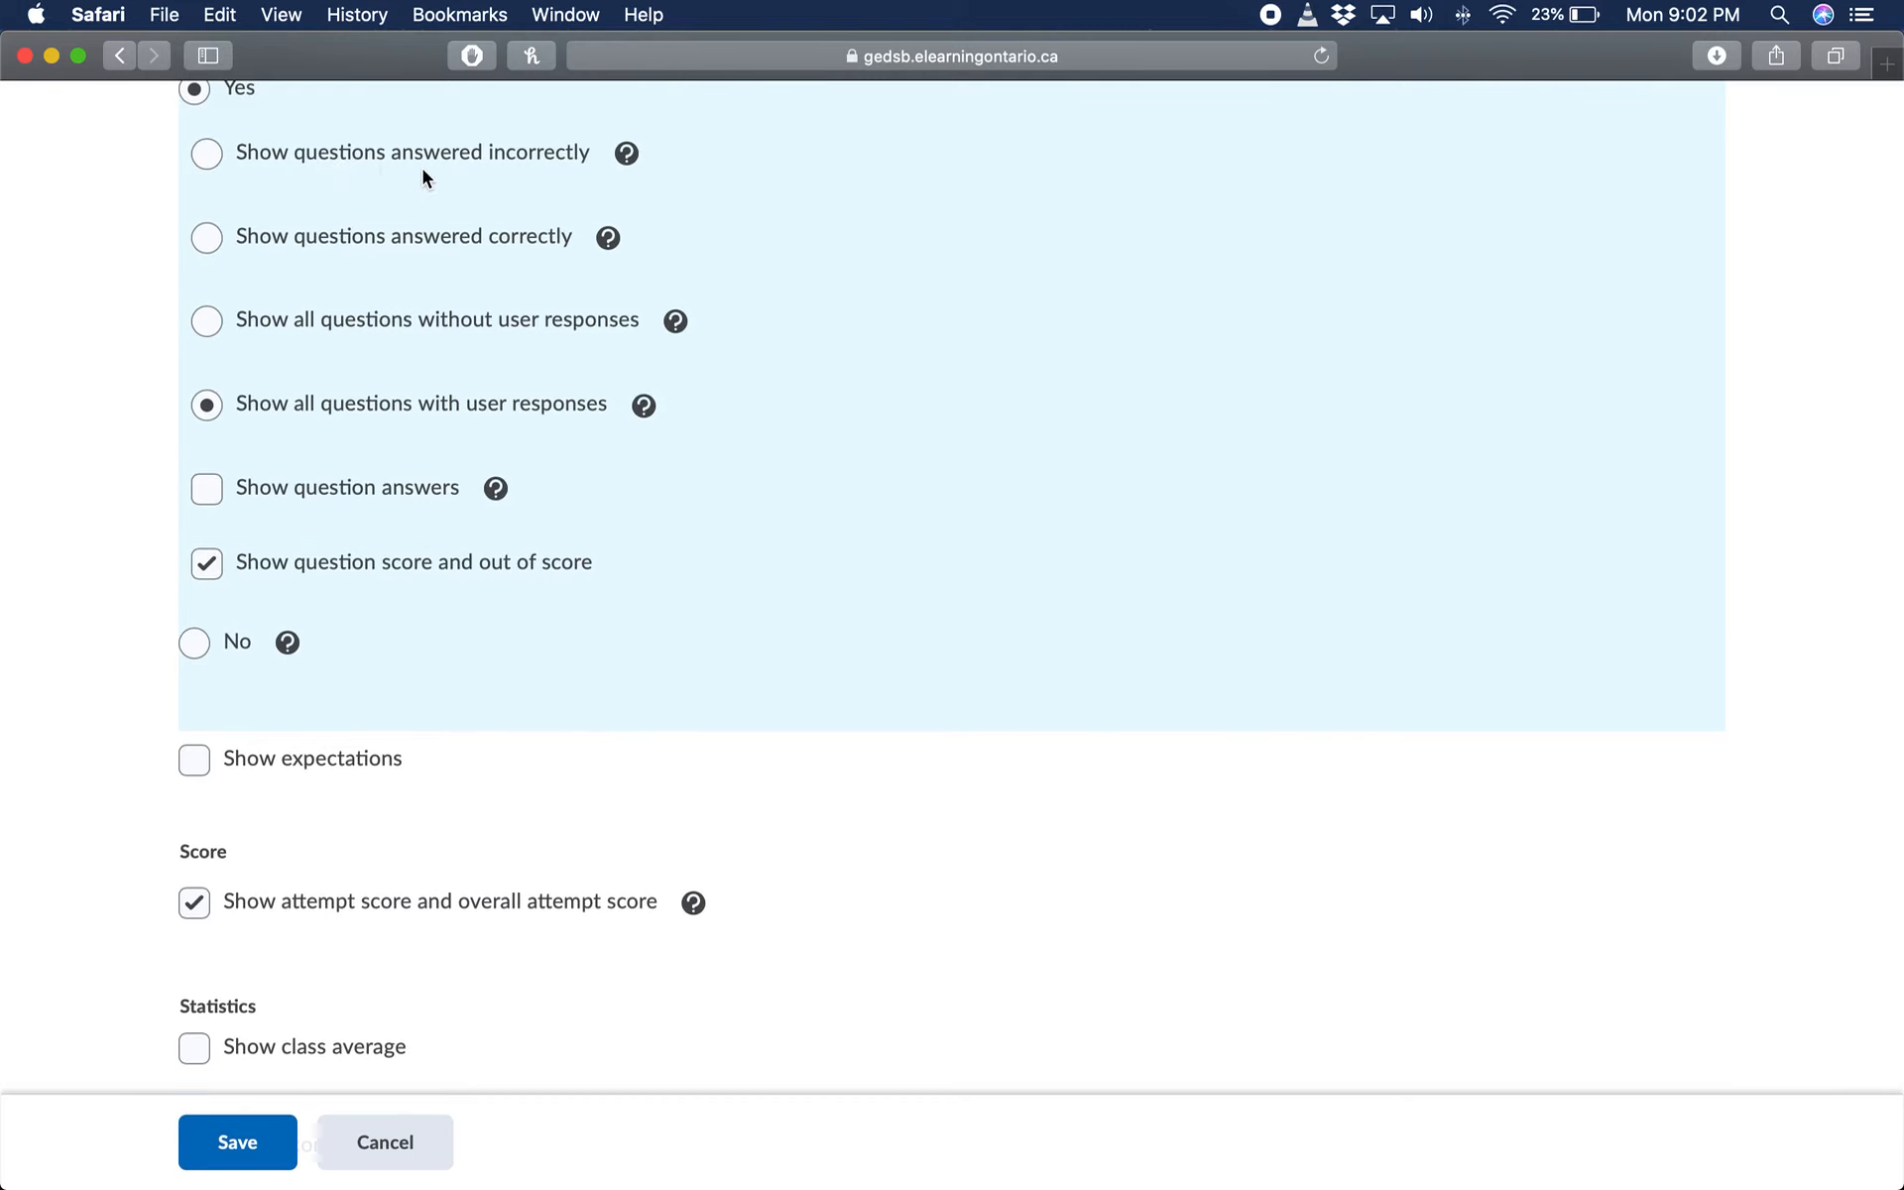
pyautogui.scroll(-1, 552, 322)
pyautogui.scroll(-2, 617, 510)
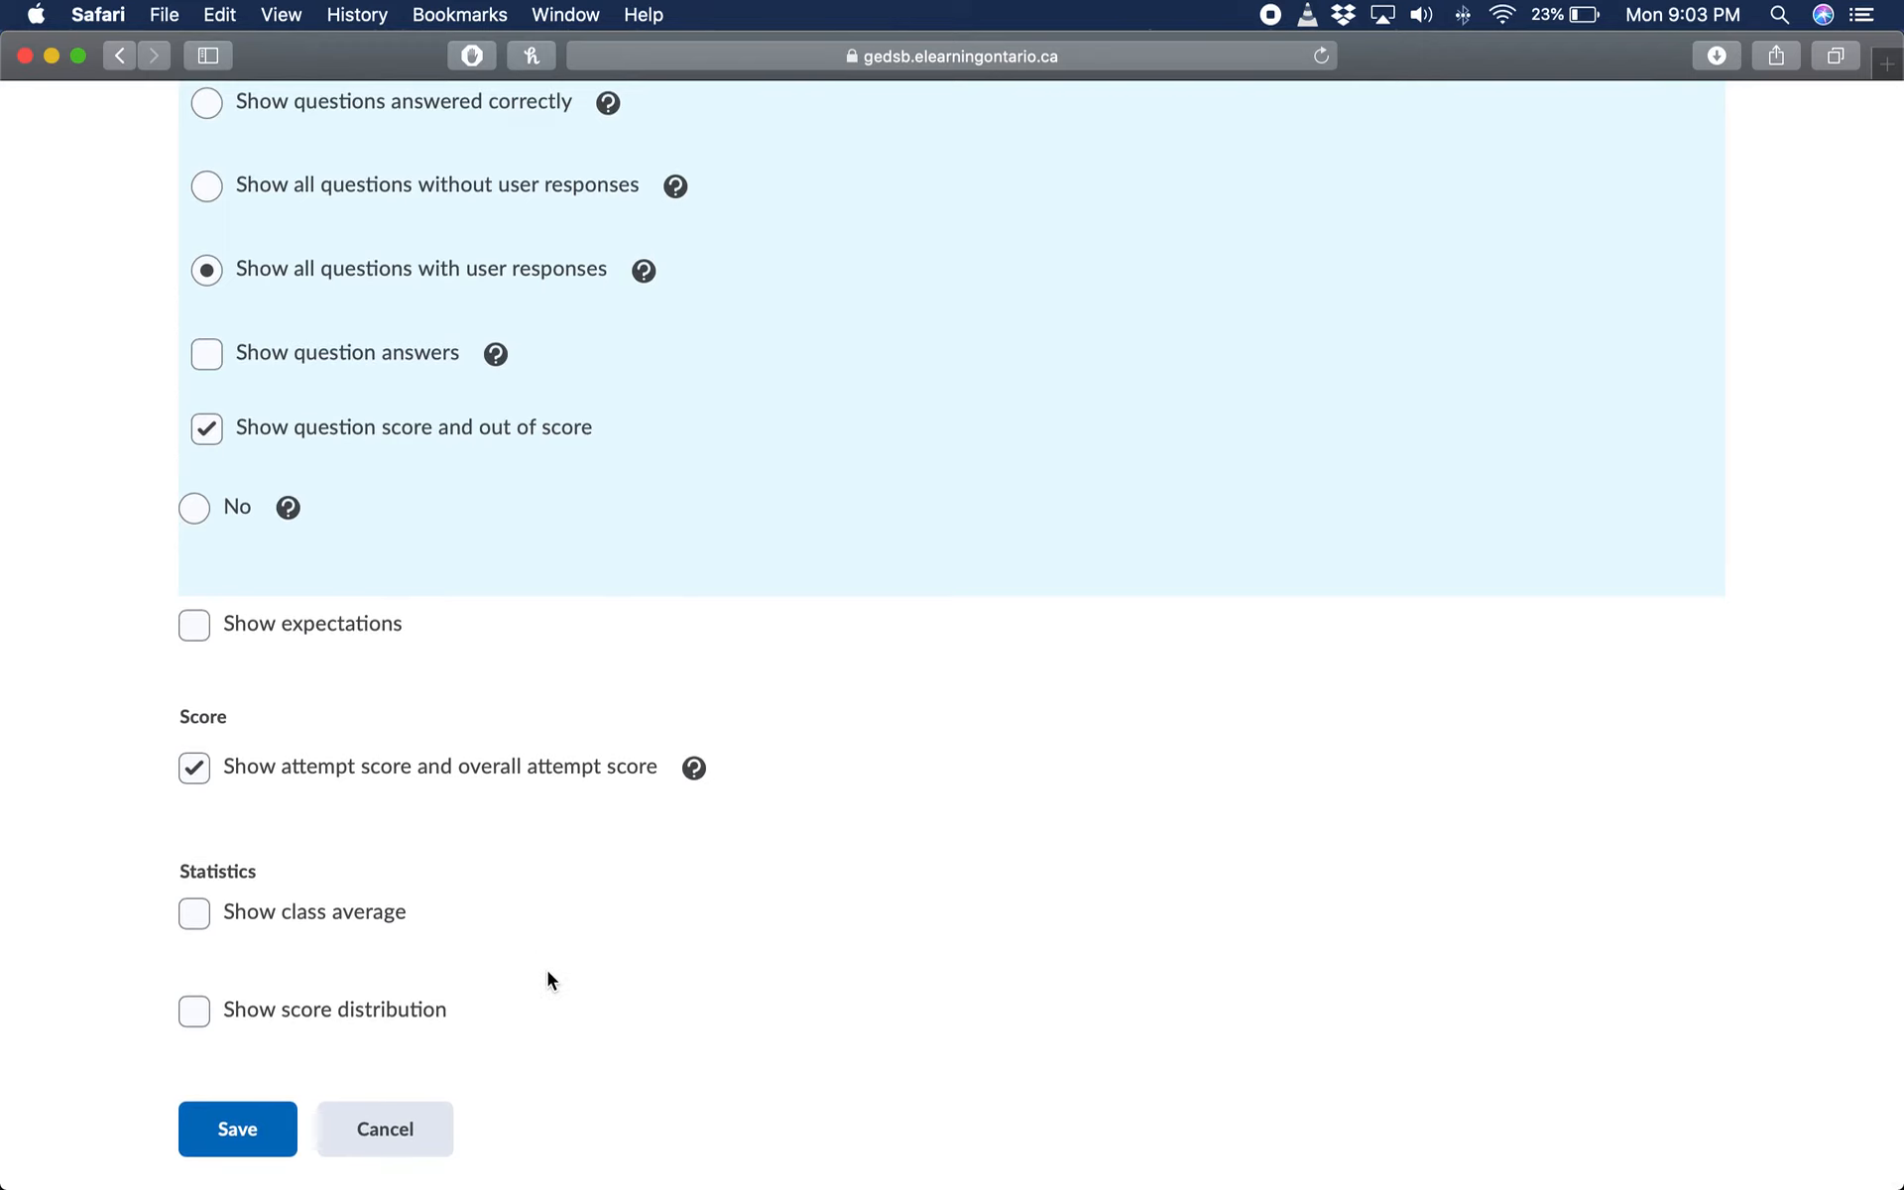
pyautogui.scroll(20, 548, 972)
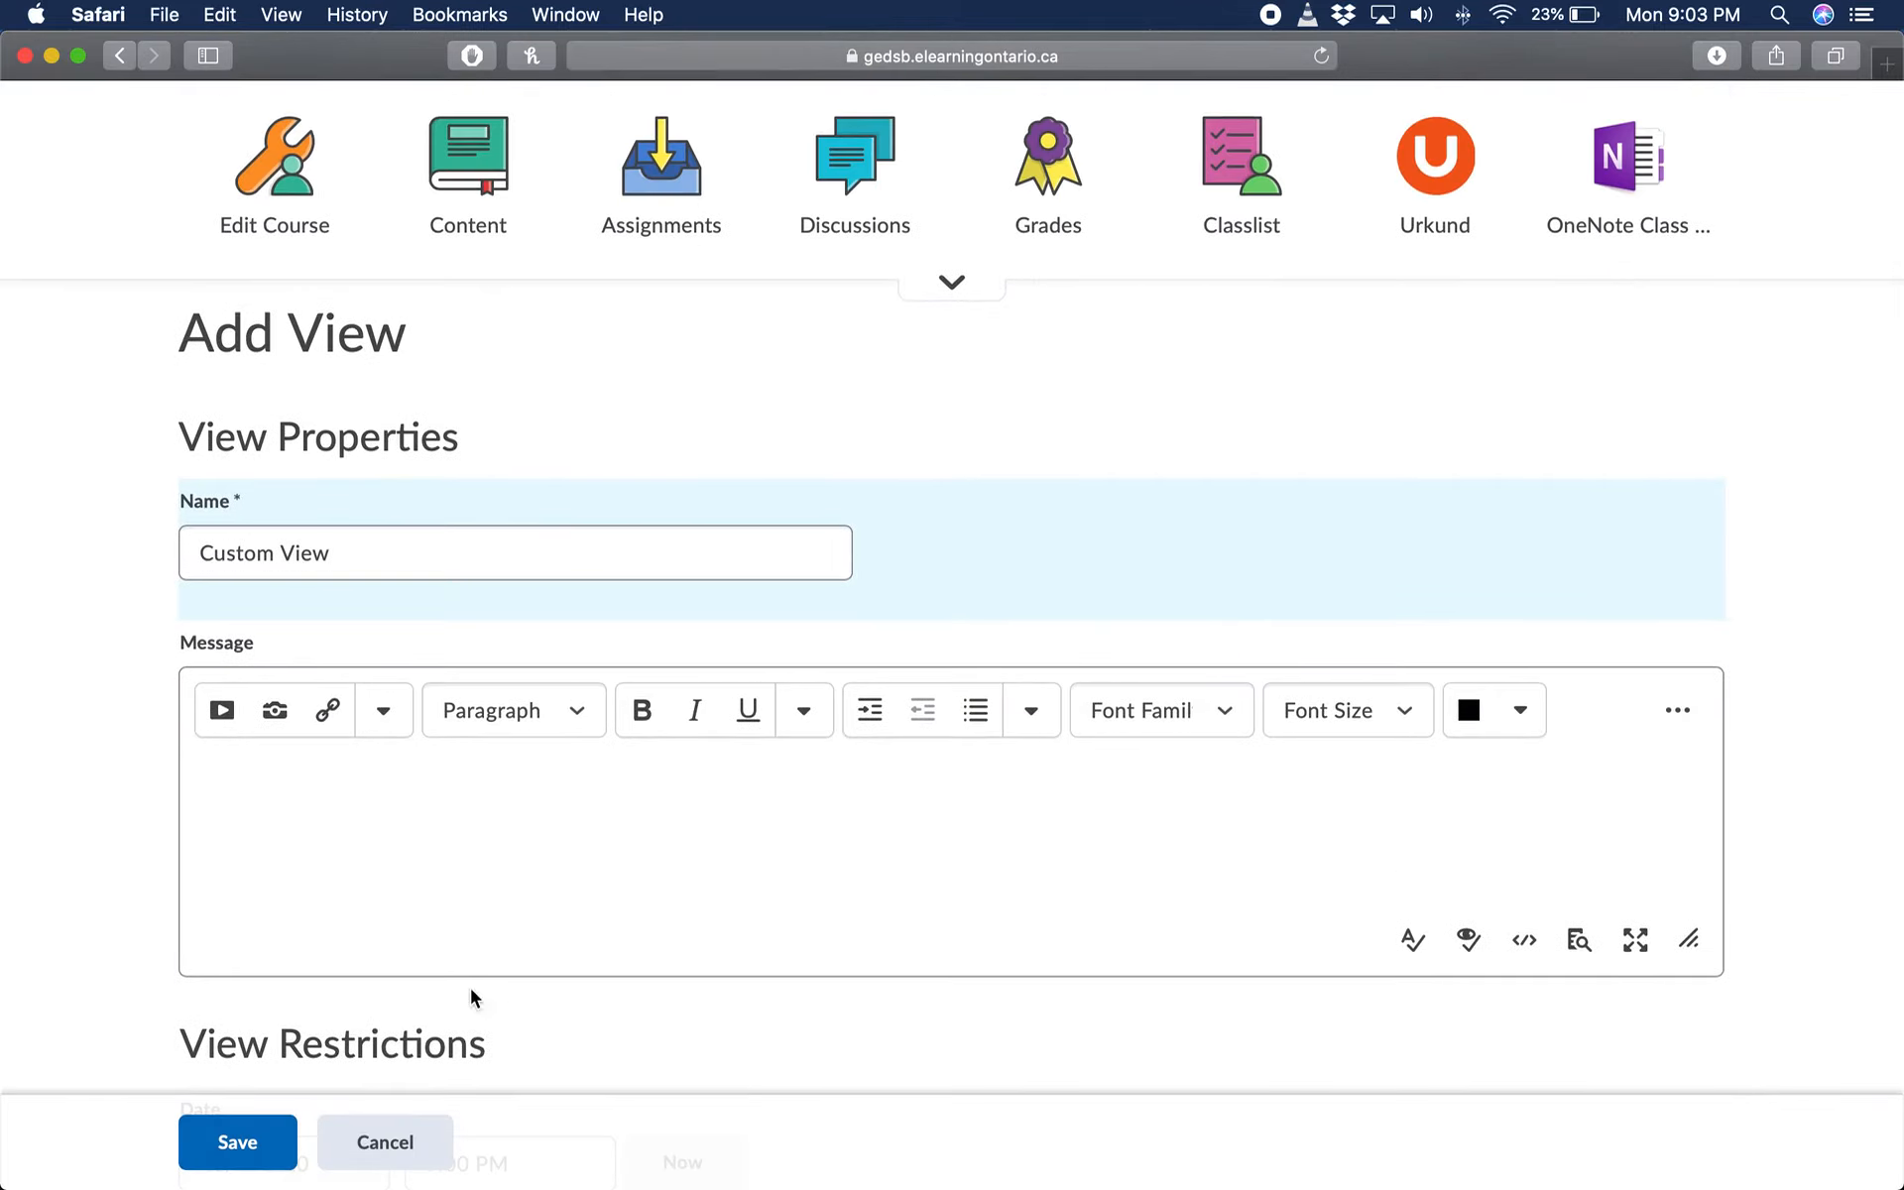
pyautogui.scroll(-20, 577, 952)
# Step: Save the new view, then save and close the quiz with Custom View selected under Additional Views
pyautogui.click(246, 1141)
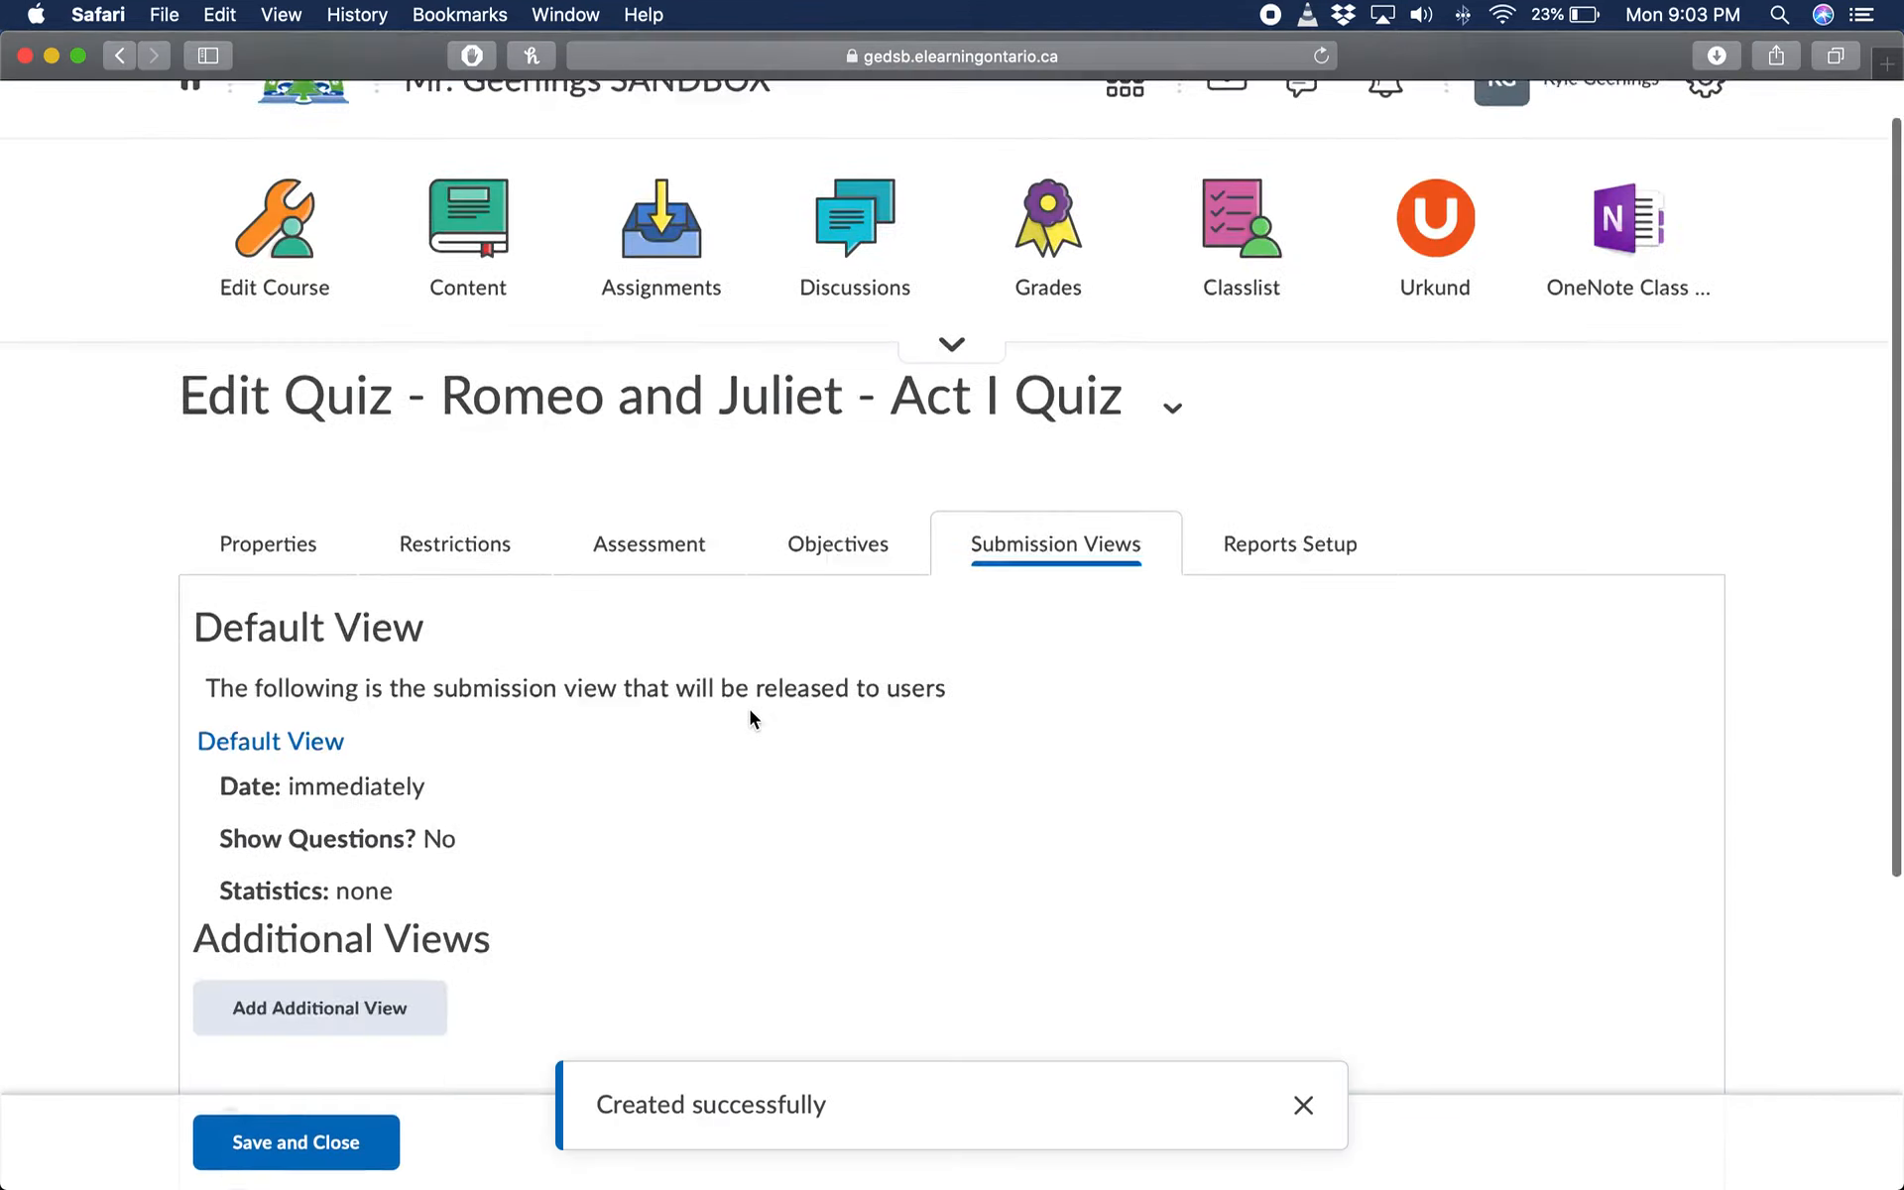
pyautogui.scroll(-5, 750, 710)
pyautogui.click(238, 766)
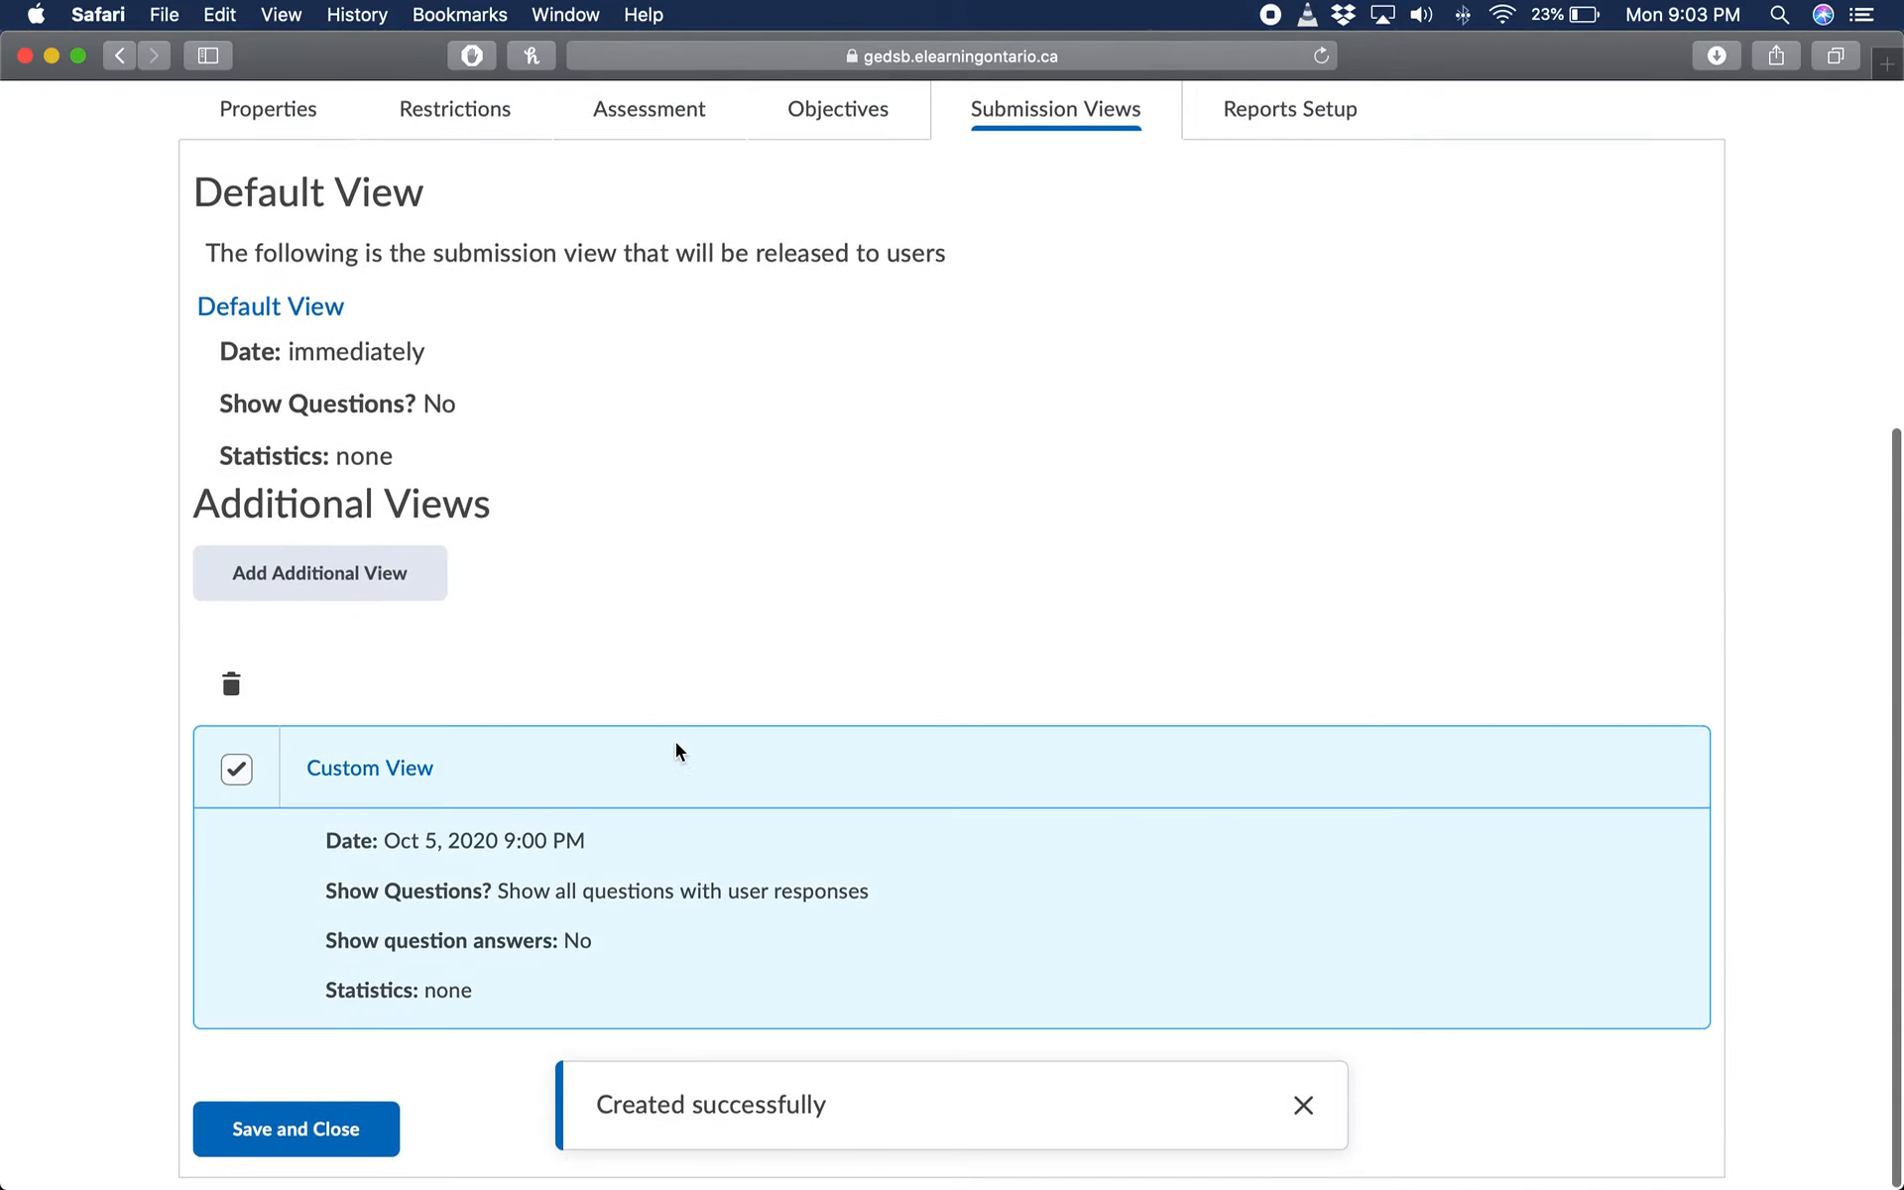
pyautogui.scroll(1, 672, 674)
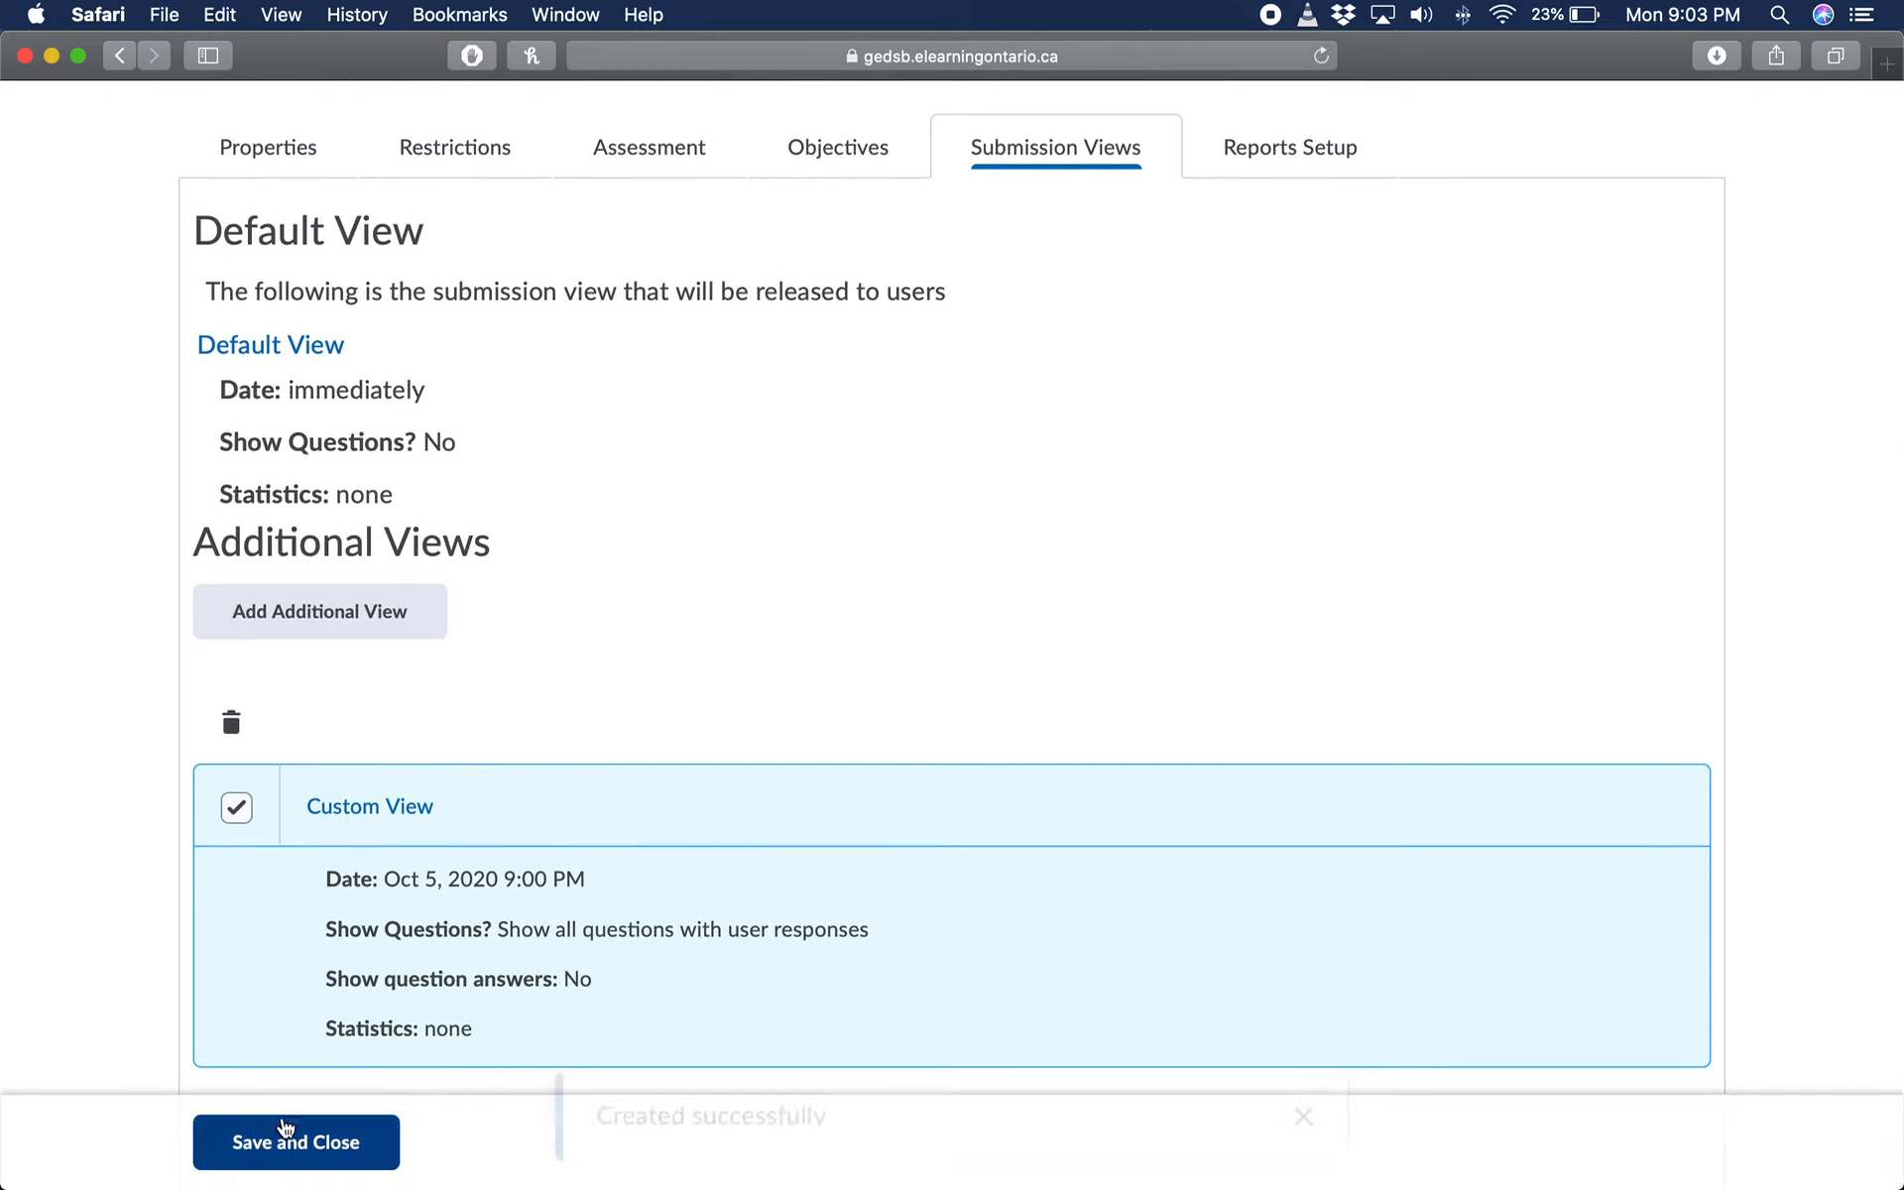
pyautogui.click(362, 1139)
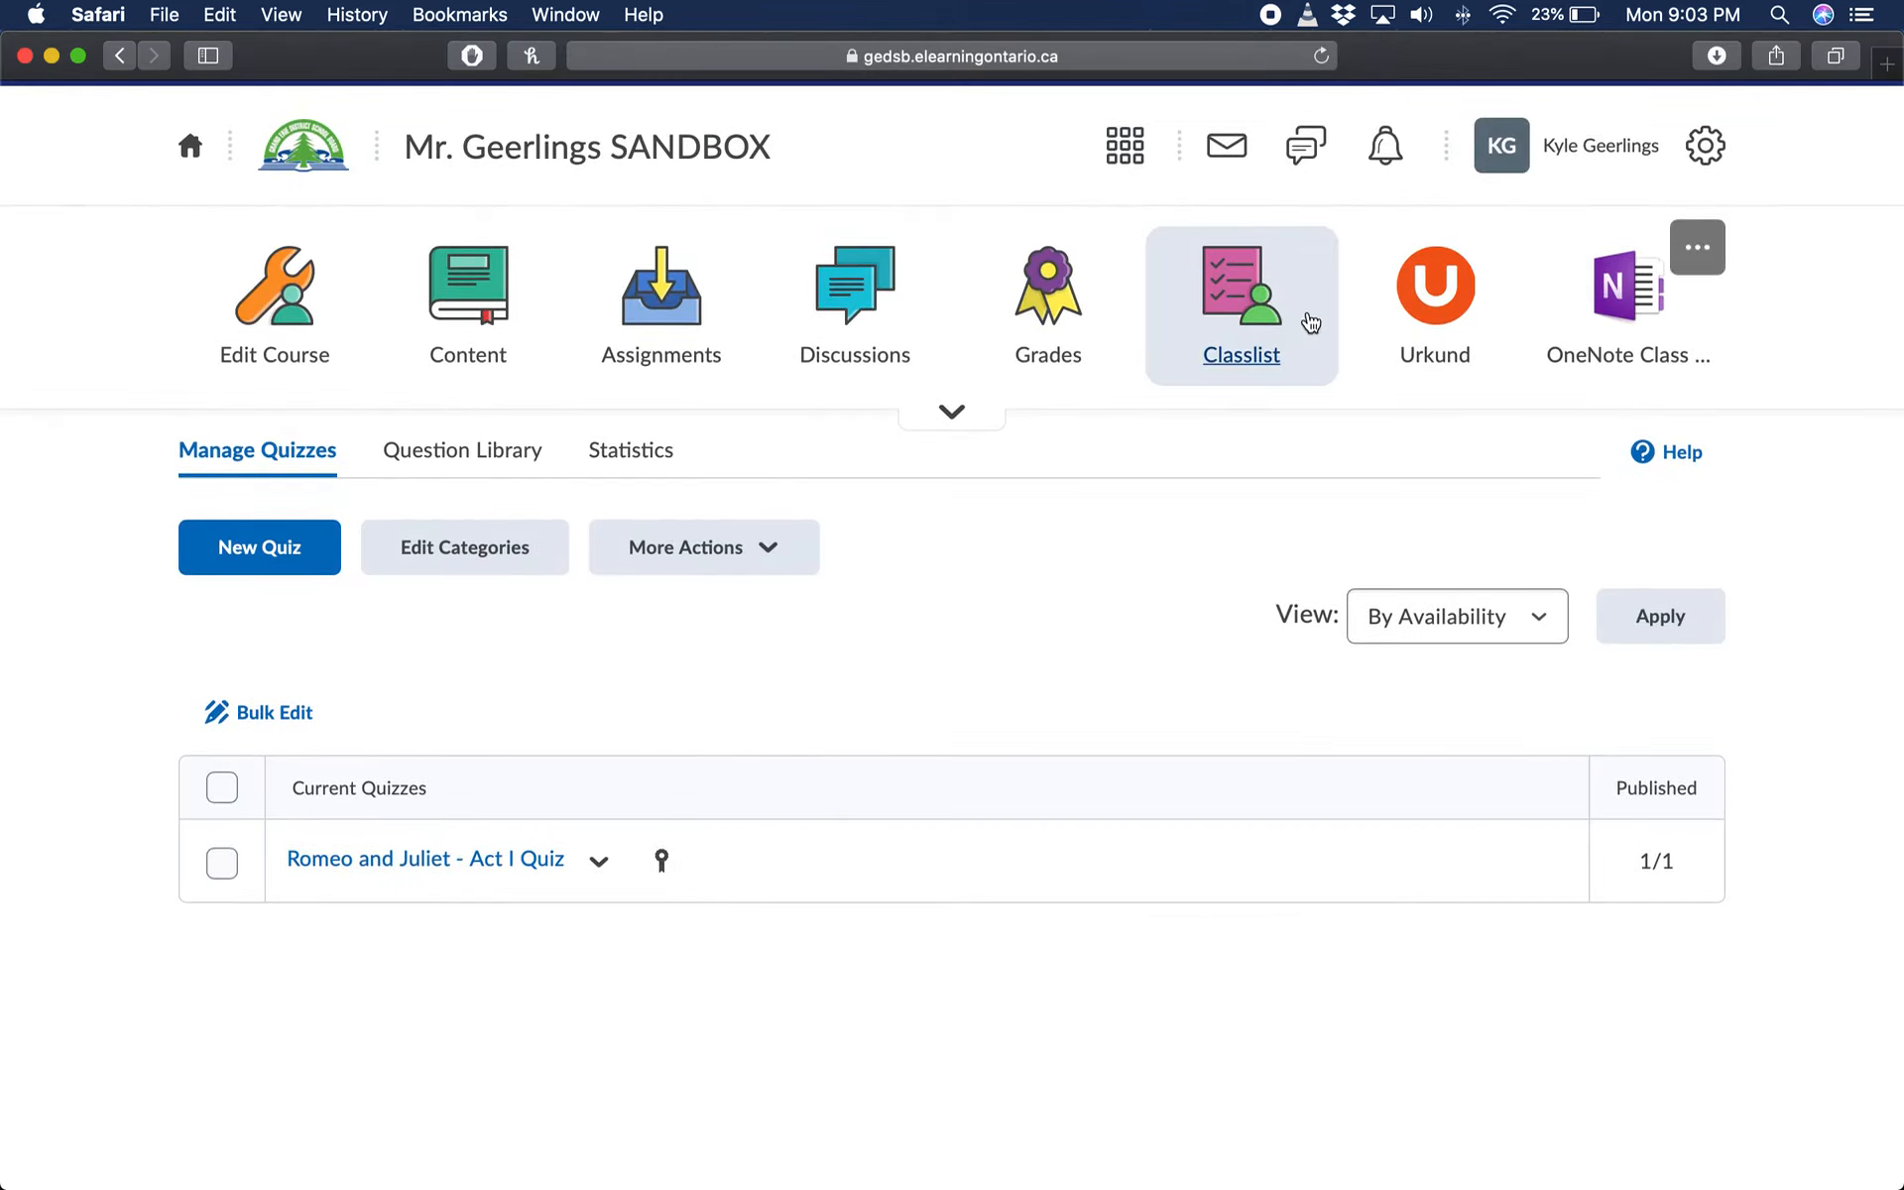
# Step: Reopen the submission views of the Romeo and Juliet - Act I Quiz to check the Custom View details
pyautogui.click(511, 859)
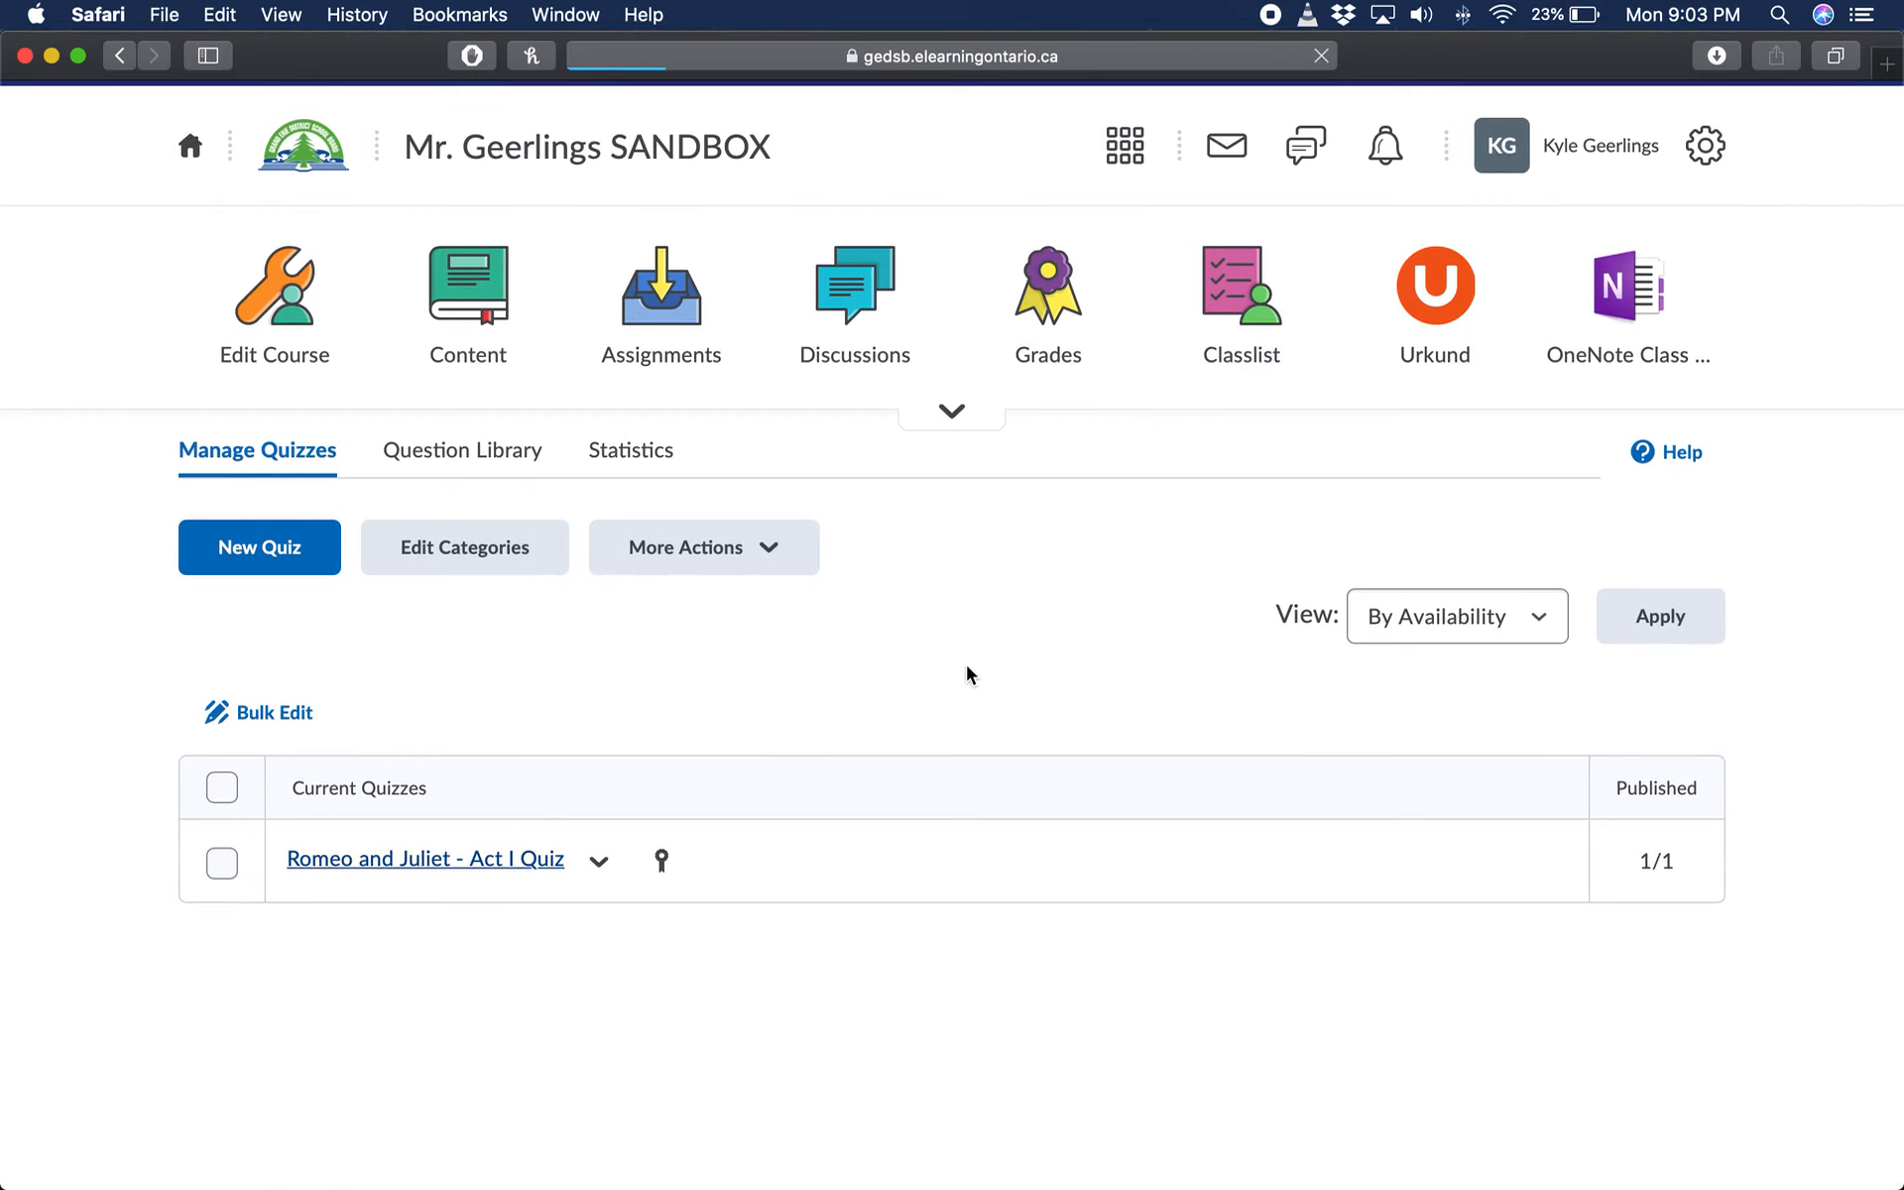
pyautogui.click(1118, 614)
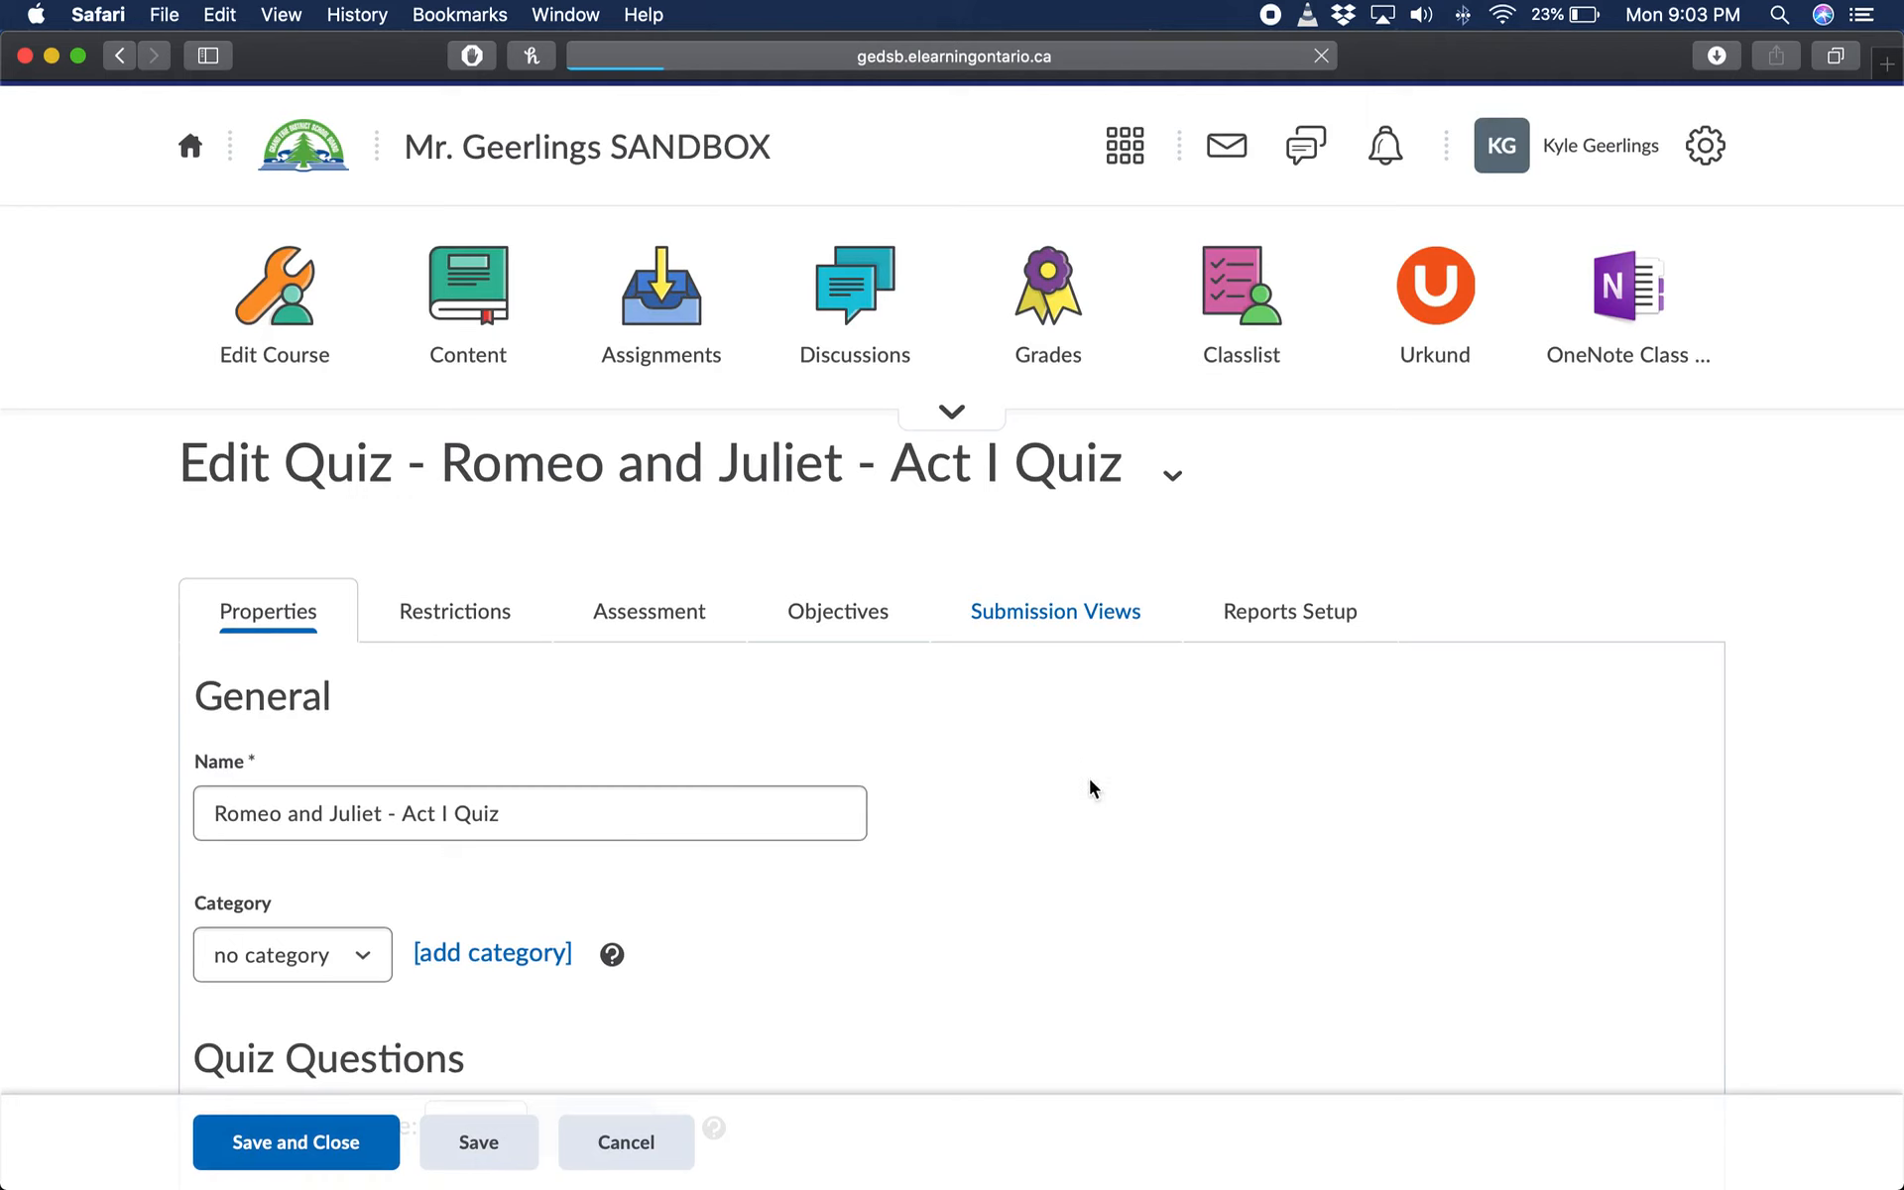
pyautogui.scroll(-1, 1080, 679)
pyautogui.scroll(-5, 1081, 679)
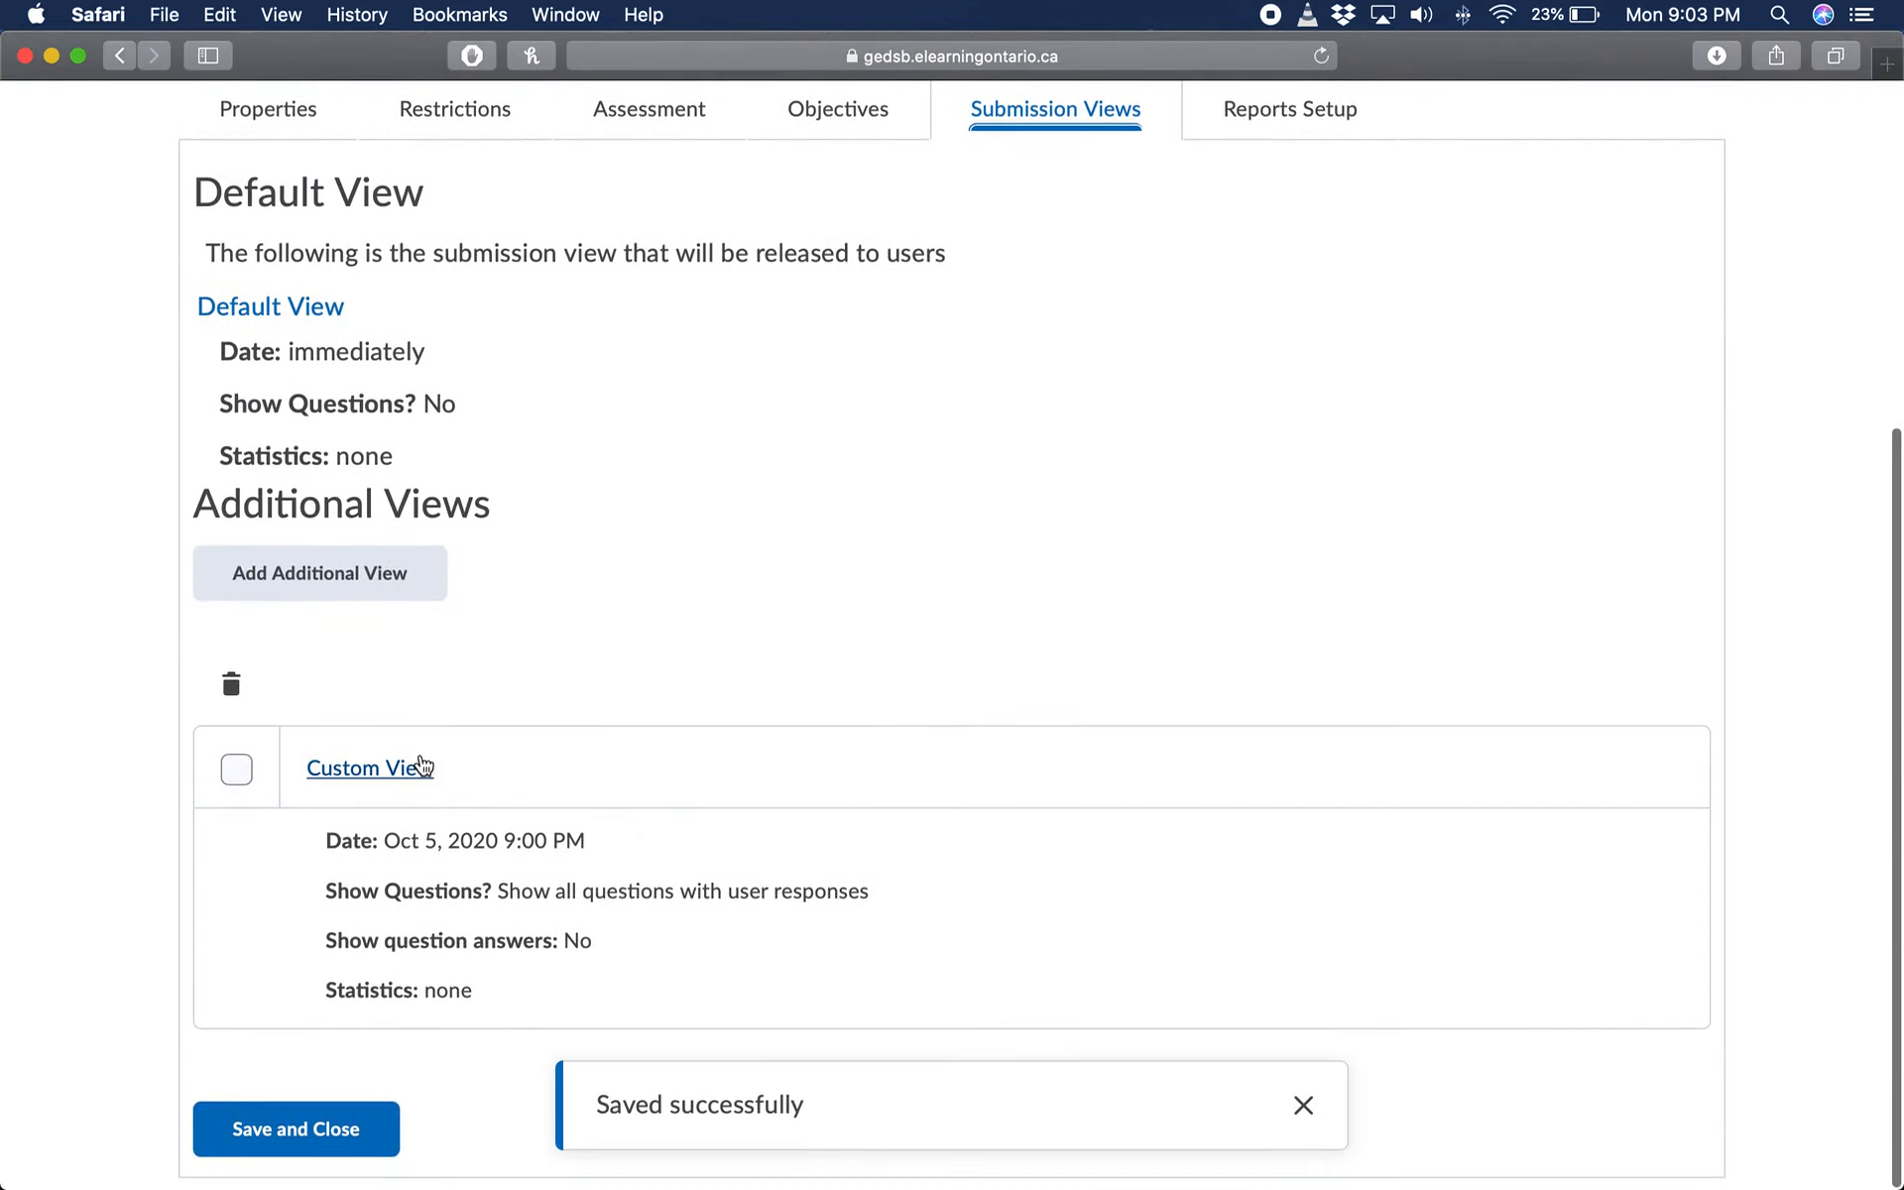
pyautogui.scroll(1, 551, 852)
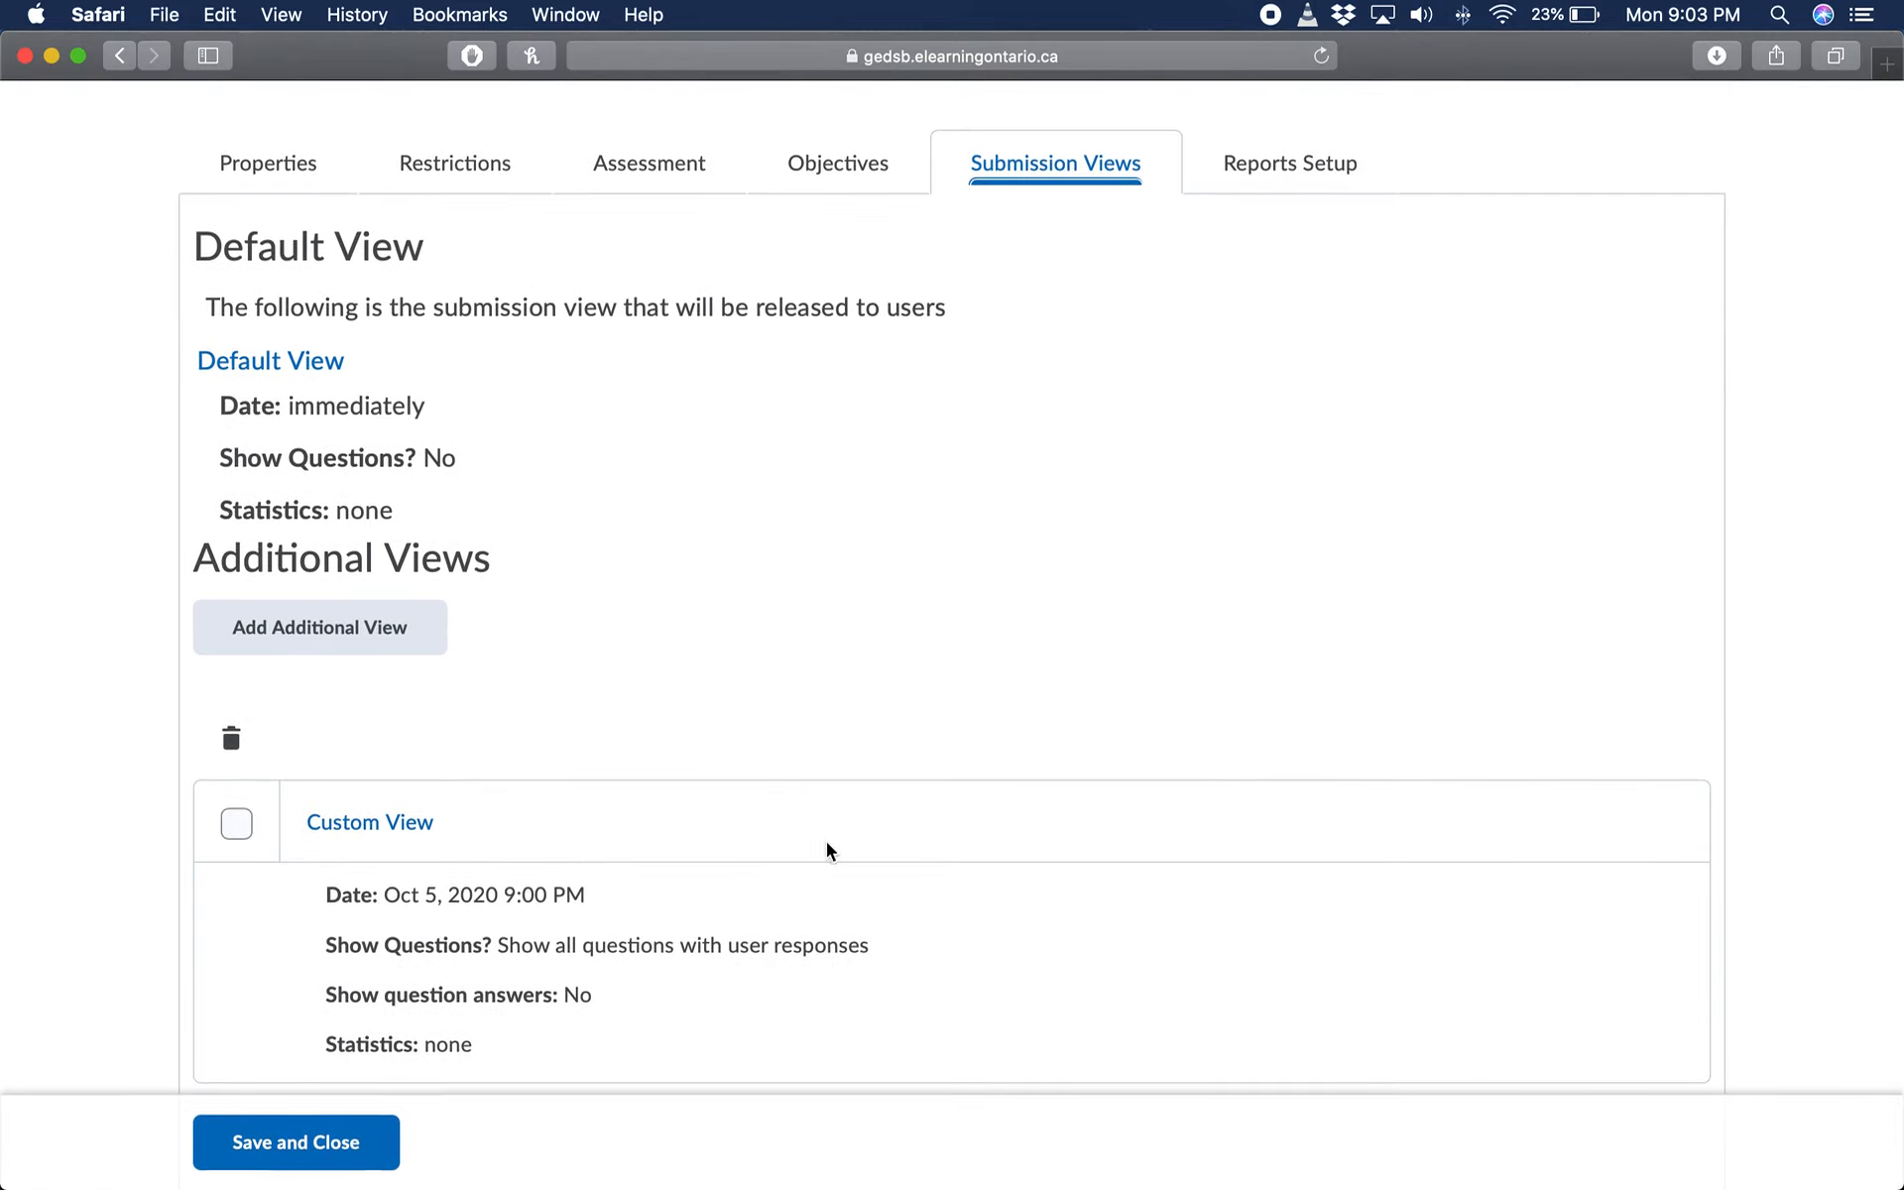